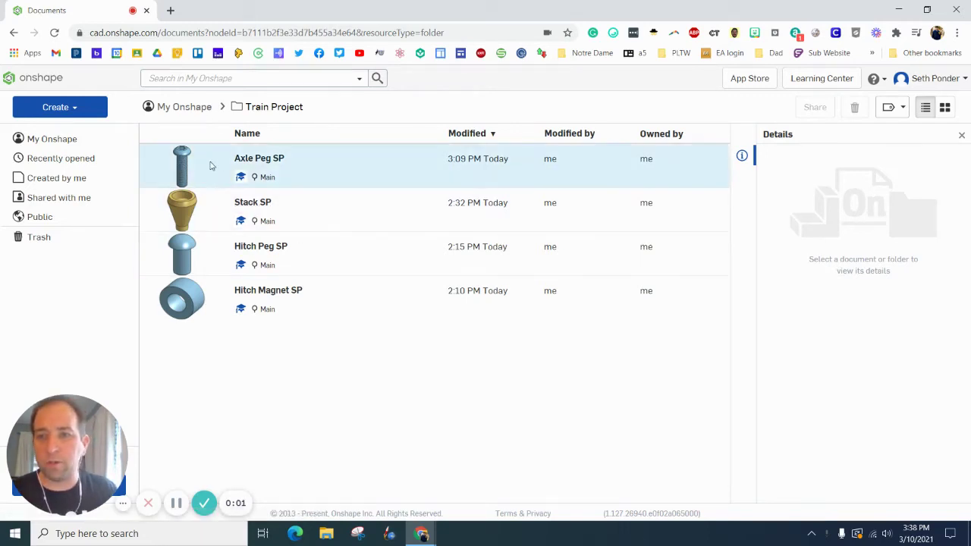
- Create a new Onshape document named 'Axle Peg SP'
left_click(73, 111)
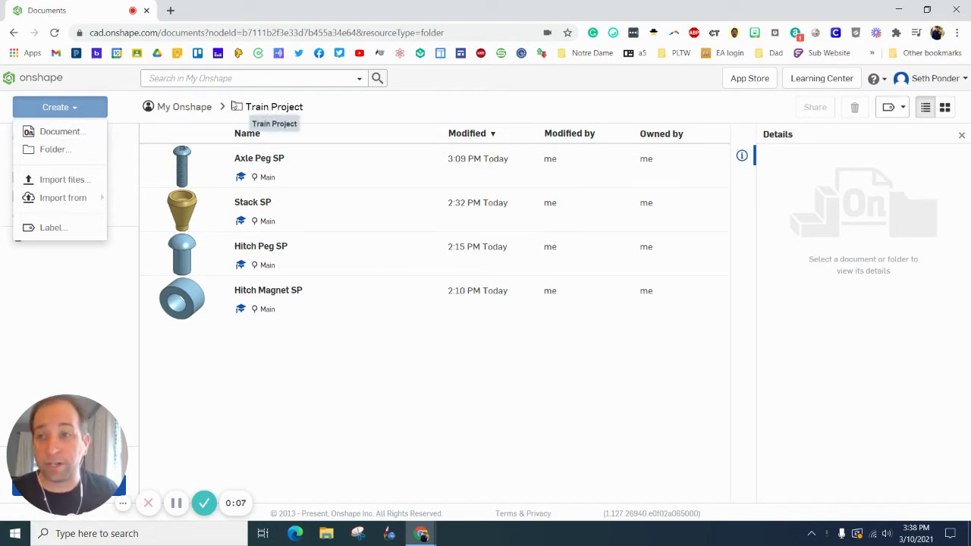
left_click(58, 132)
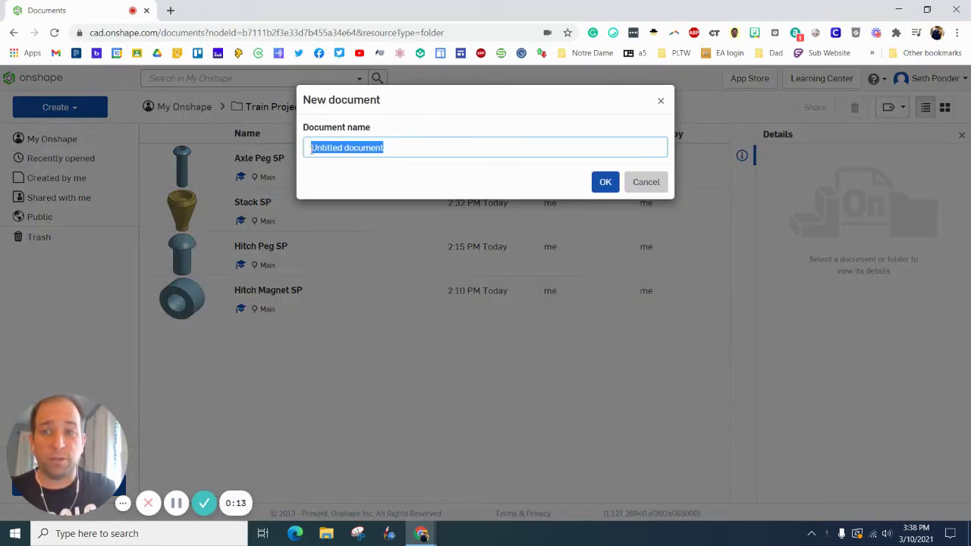
type("axle Peg SP")
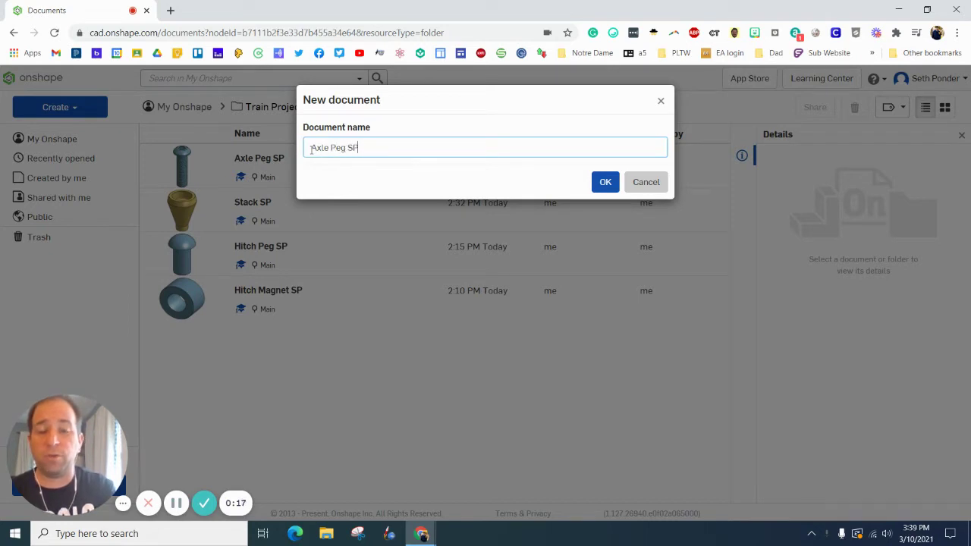
left_click(605, 182)
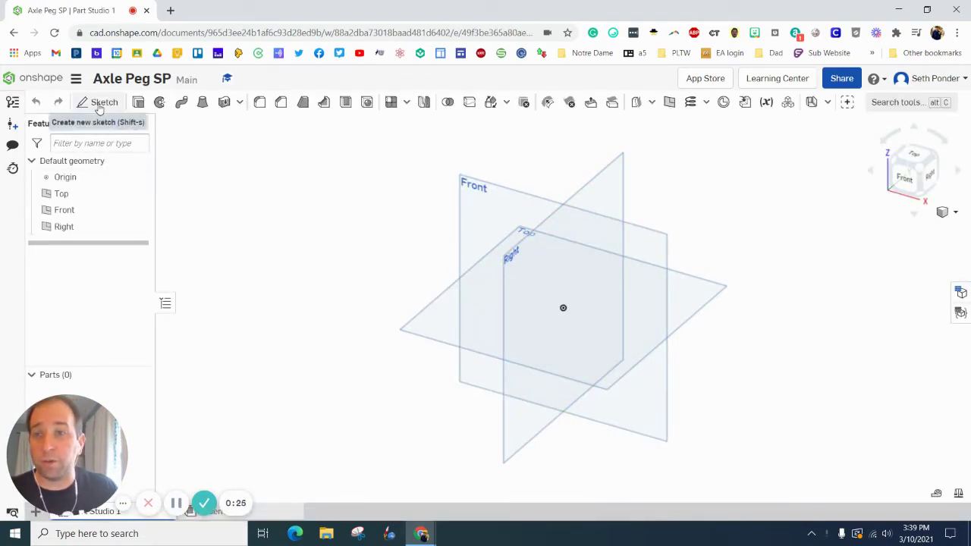
- Start a sketch on the Top plane and draw the vertical axis line down to the origin
left_click(98, 106)
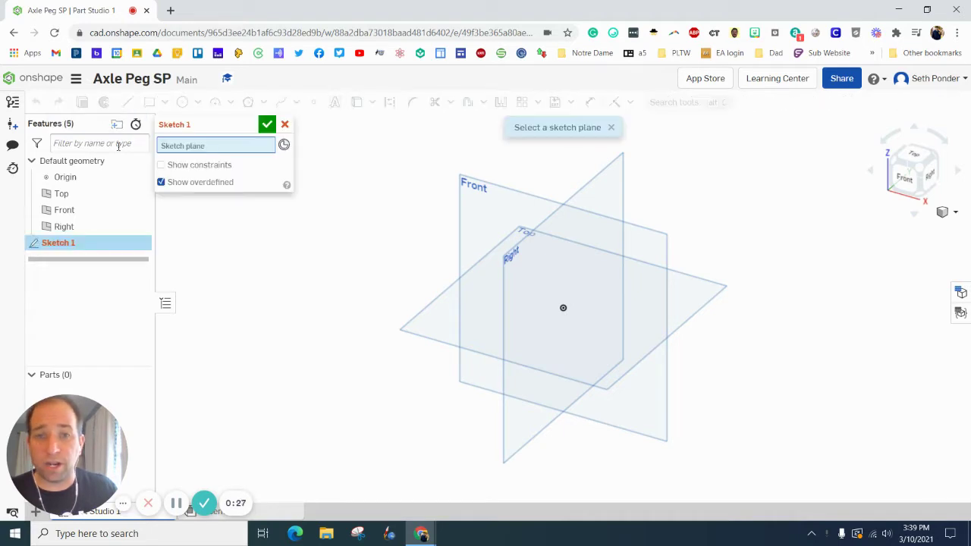
left_click(426, 329)
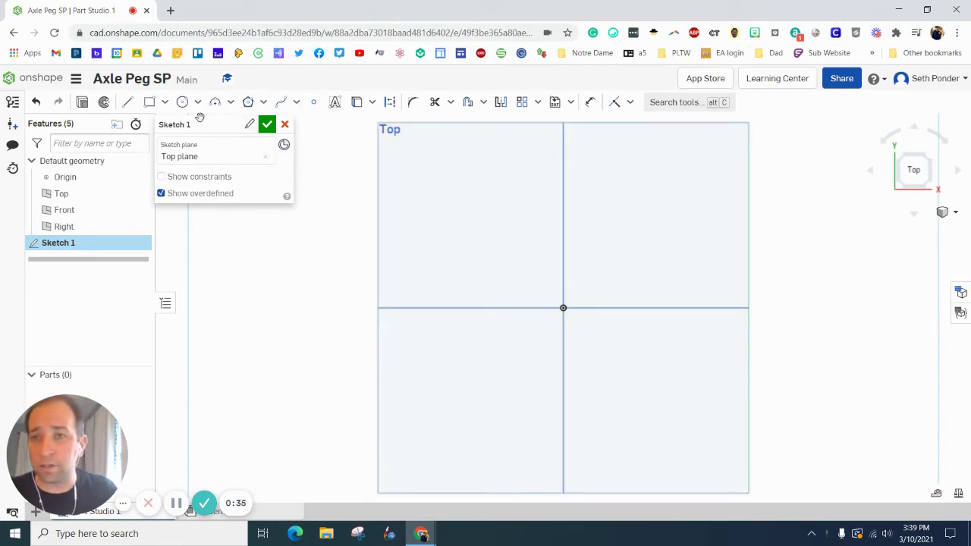
left_click(128, 102)
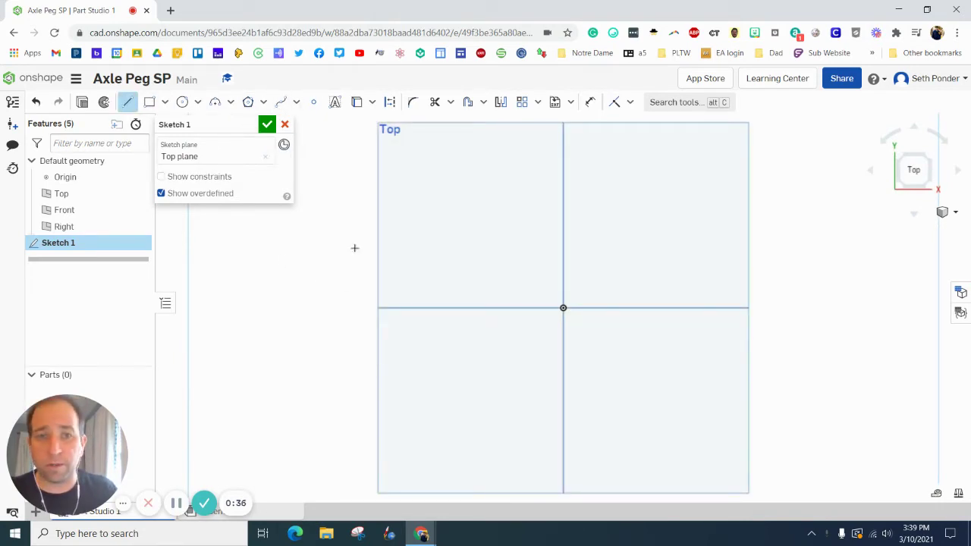
left_click(563, 152)
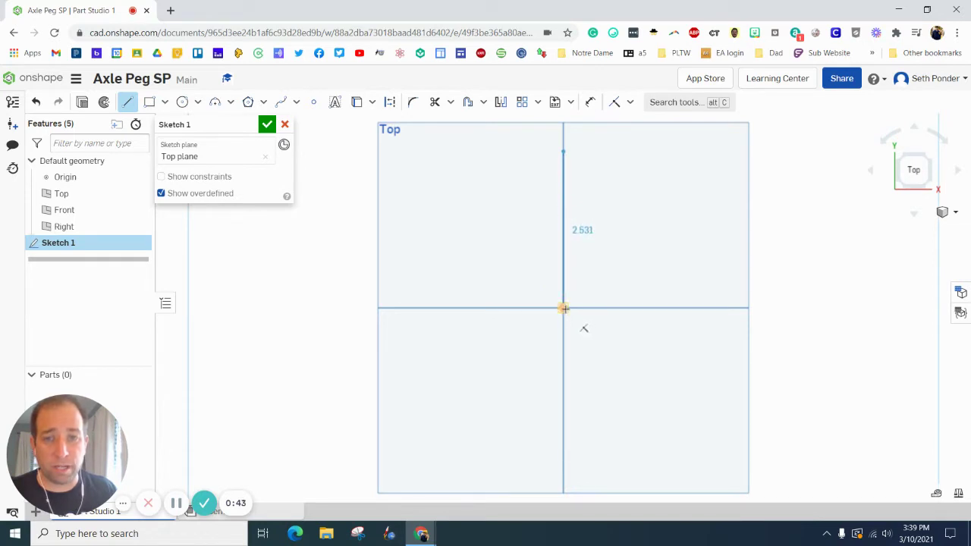
left_click(562, 308)
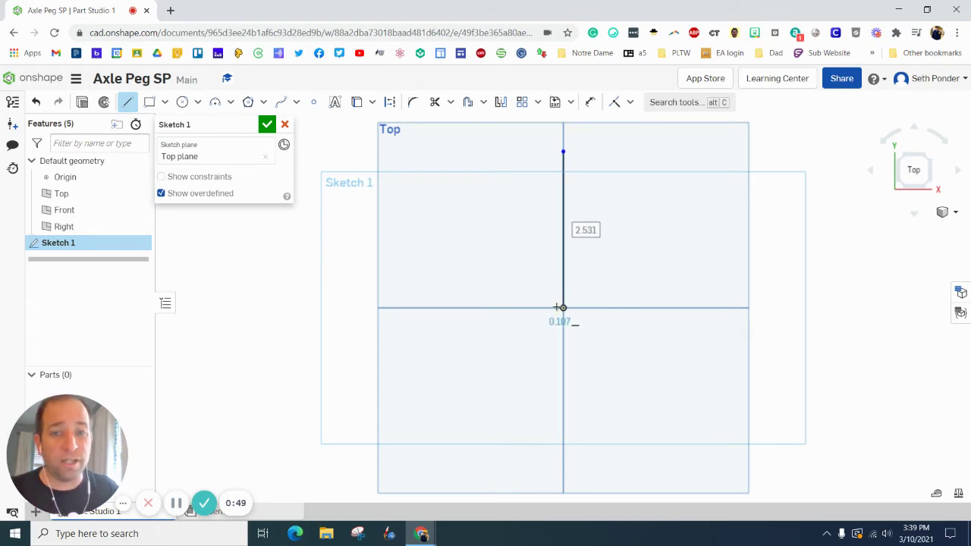
- Draw the stepped outline from the origin: short horizontal, tall vertical, small step and short rise
left_click(597, 308)
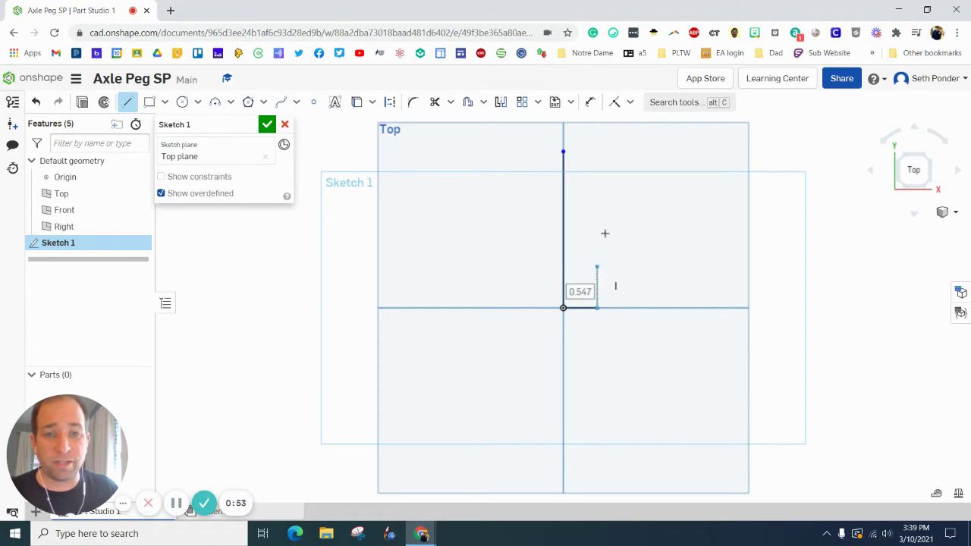
left_click(596, 194)
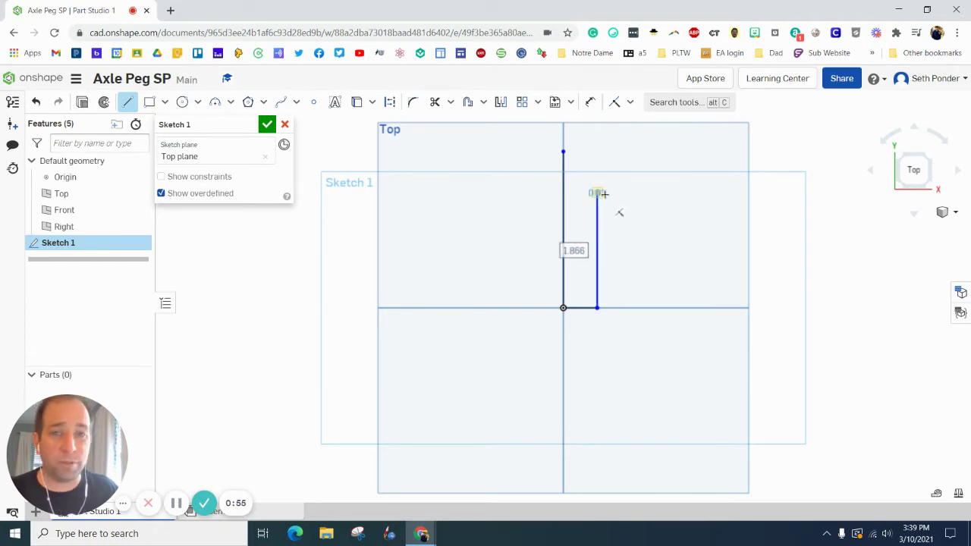
left_click(636, 194)
left_click(636, 177)
key("Escape")
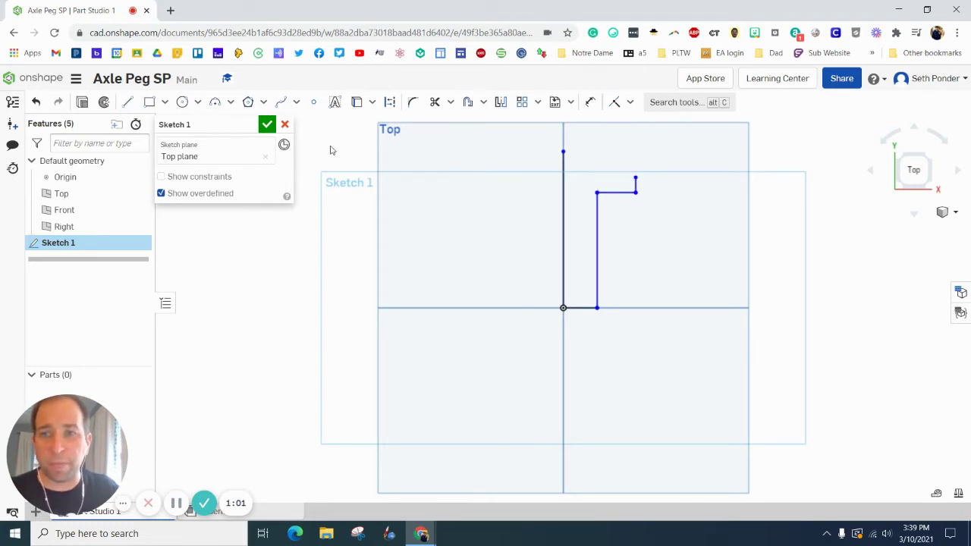
- Draw a short horizontal line rightward from the top of the vertical axis line
left_click(129, 104)
left_click(563, 152)
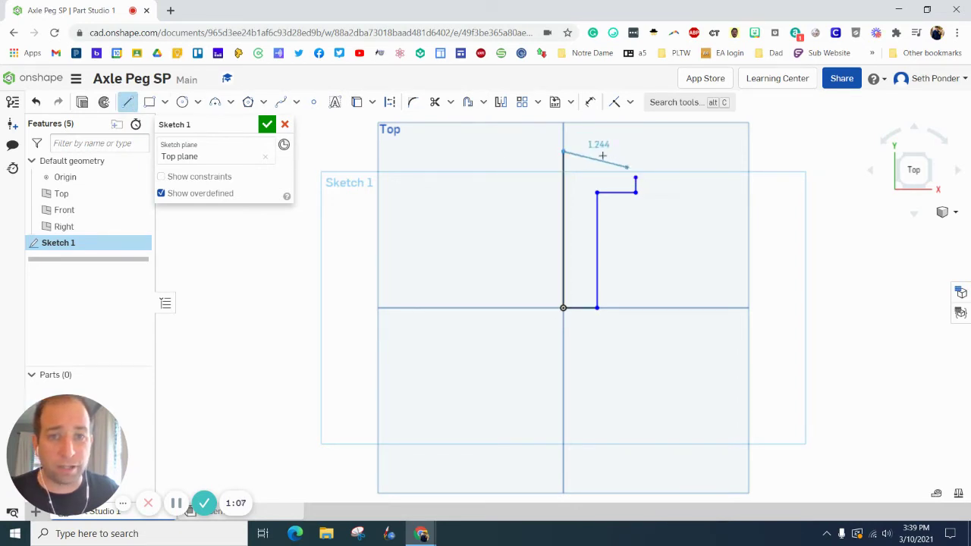
left_click(604, 152)
key("Escape")
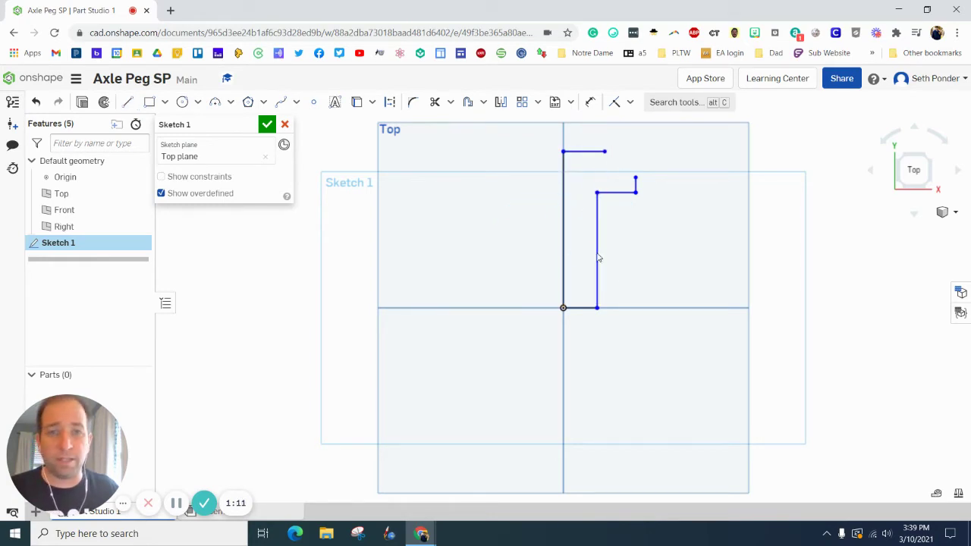
- Dimension the short vertical step to 0.031 in
left_click(590, 103)
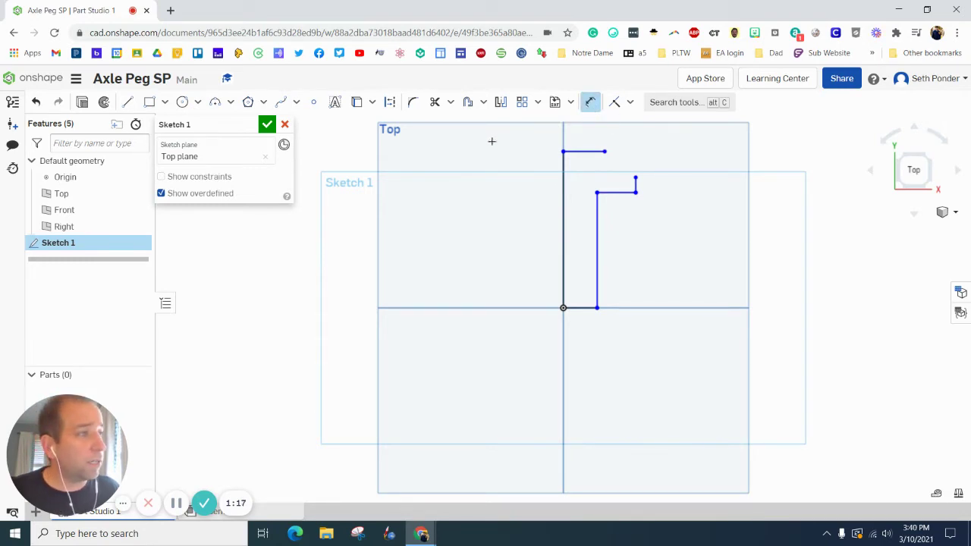
left_click(635, 184)
left_click(674, 185)
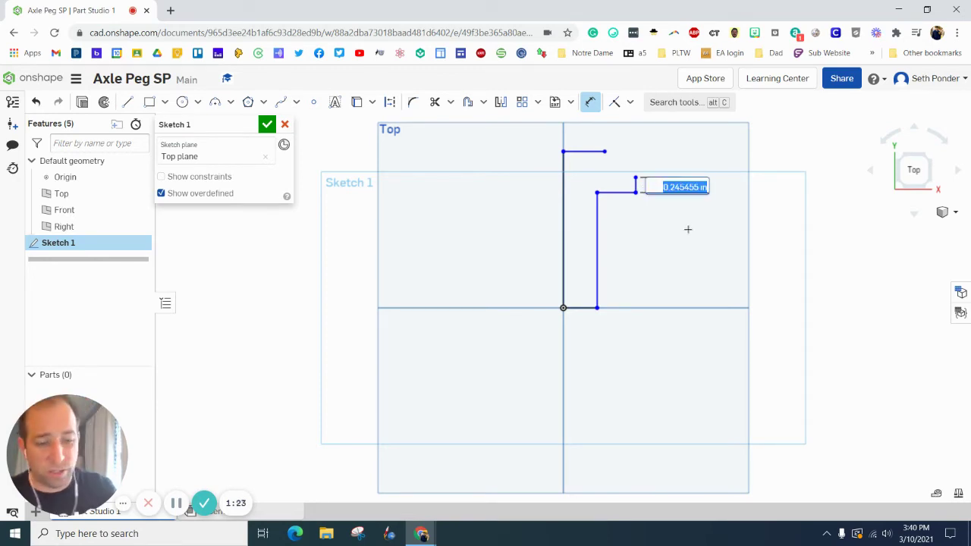
key("BackSpace")
type(".031")
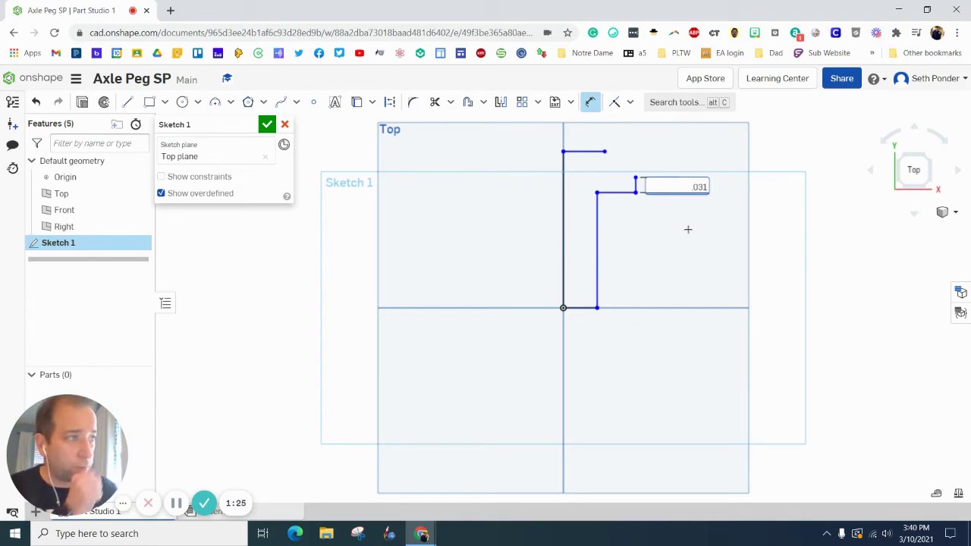
key("Return")
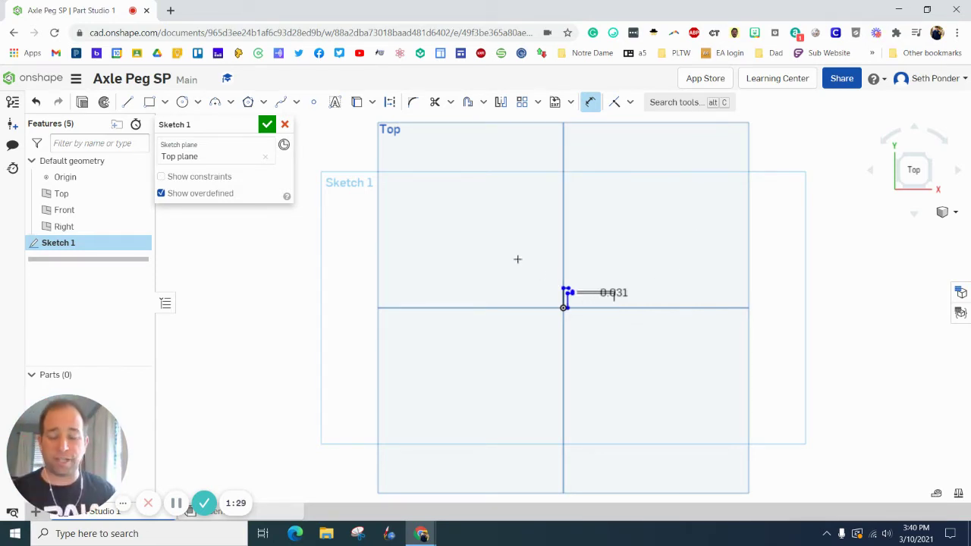
scroll(567, 299, "up", 10)
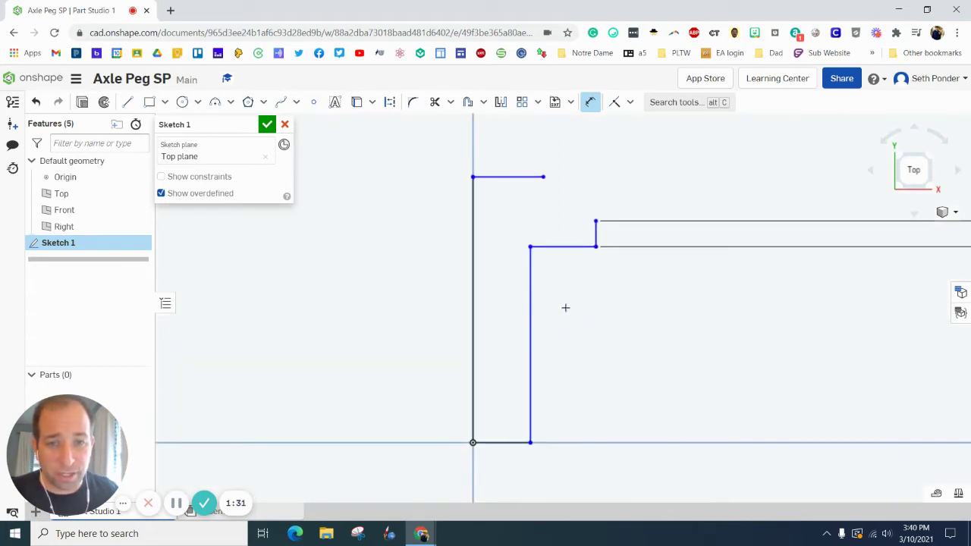
scroll(564, 311, "down", 1)
scroll(559, 316, "down", 2)
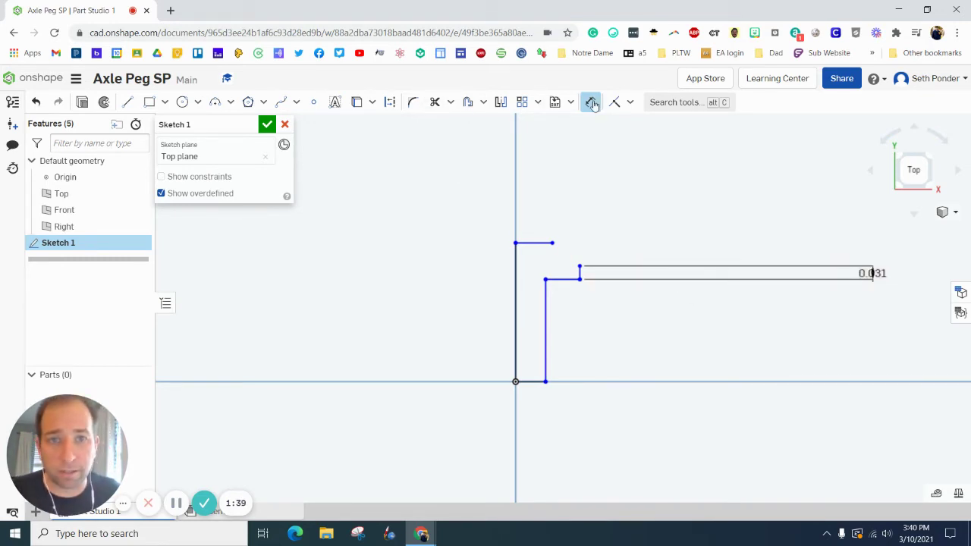
- Dimension both vertical lines to a height of 1.25 in
left_click(546, 308)
left_click(584, 346)
type("1.25")
key("Return")
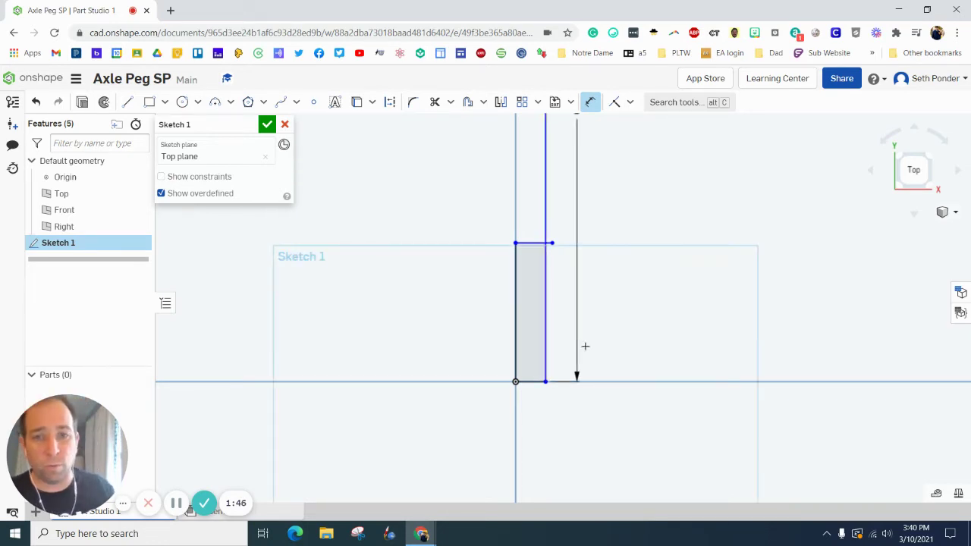
left_click(516, 281)
left_click(453, 288)
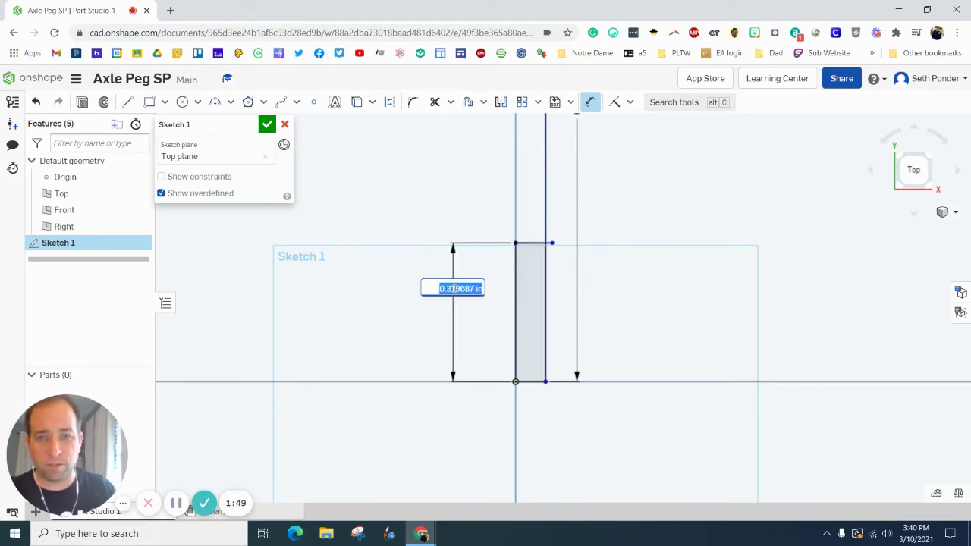
type("1.25")
key("Return")
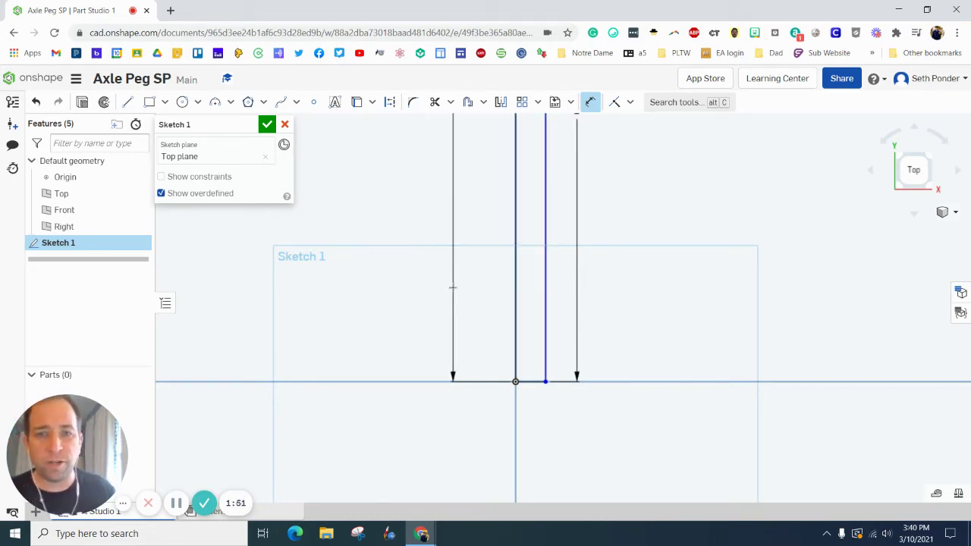
- Delete the 1.25 in height dimension
scroll(623, 195, "down", 5)
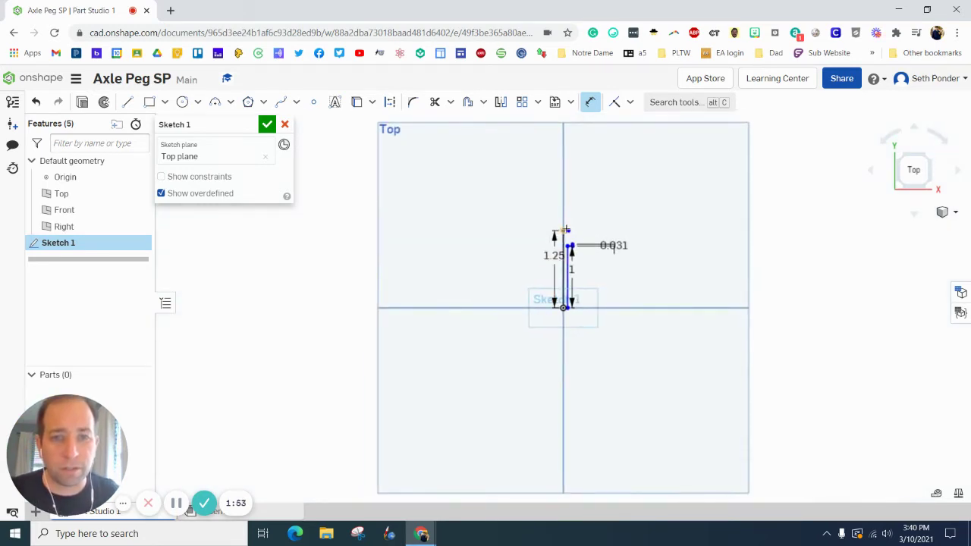
scroll(568, 238, "up", 6)
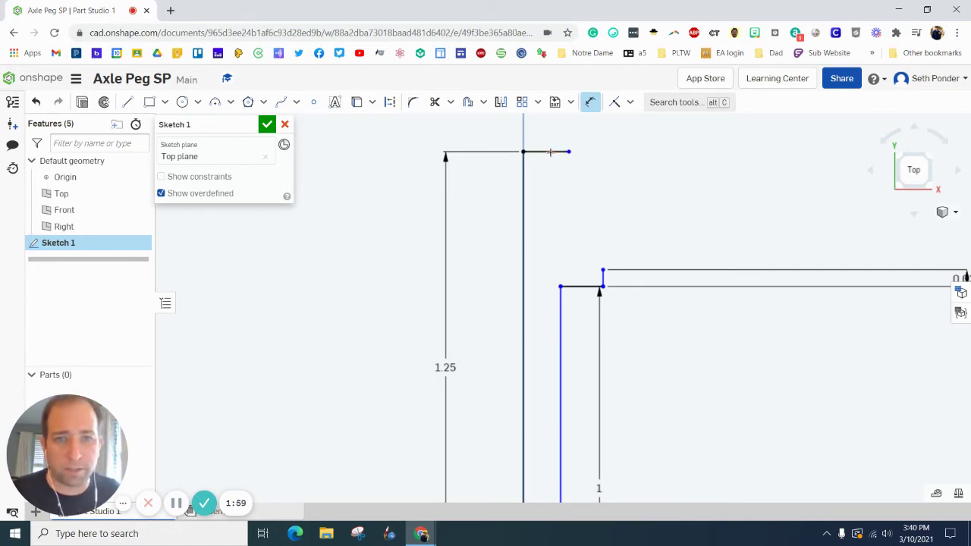
key("Escape")
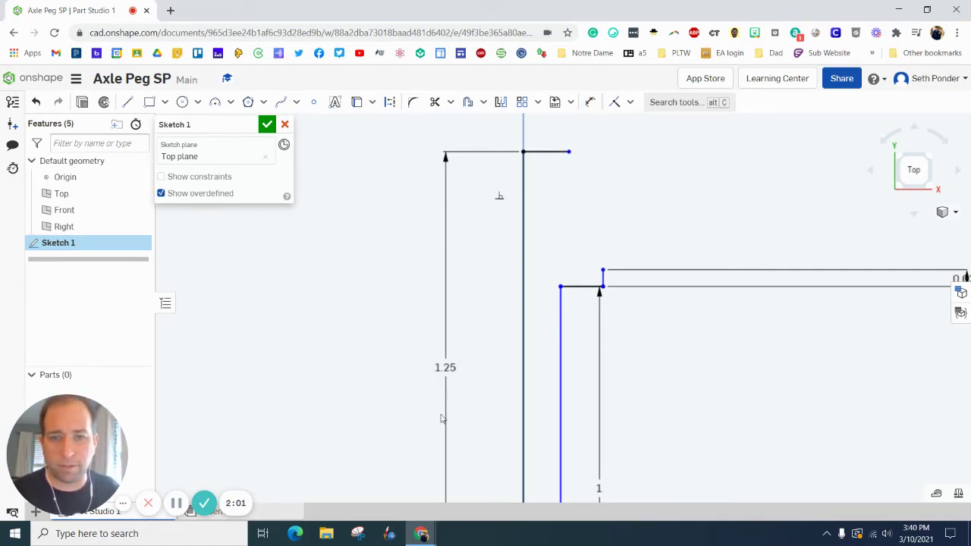
key("Delete")
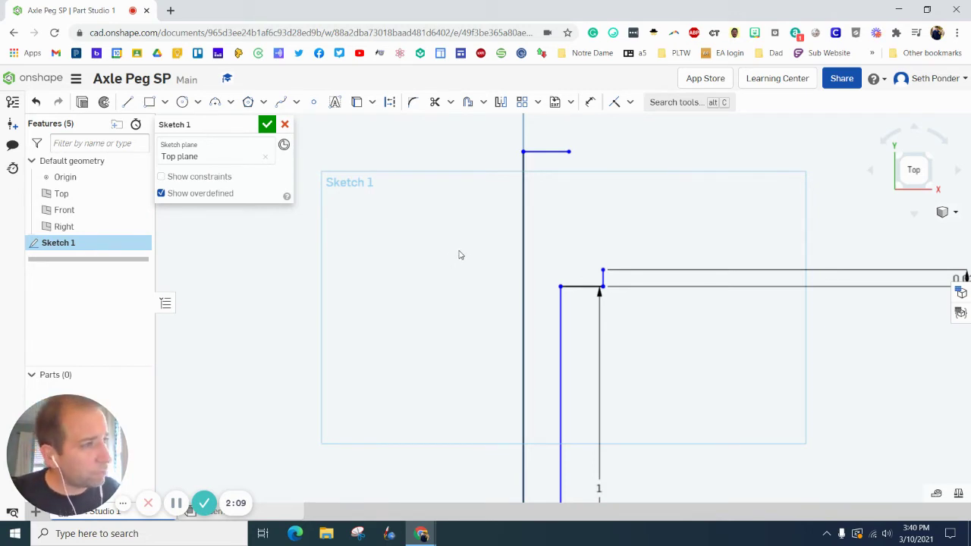
- Dimension the head step between the two short lines to 0.125 in
left_click(590, 101)
left_click(552, 152)
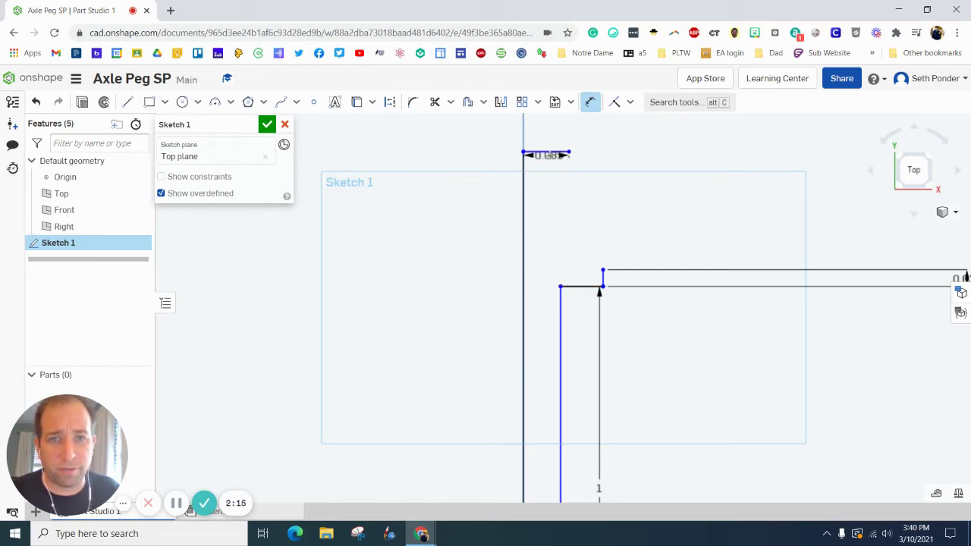
left_click(590, 286)
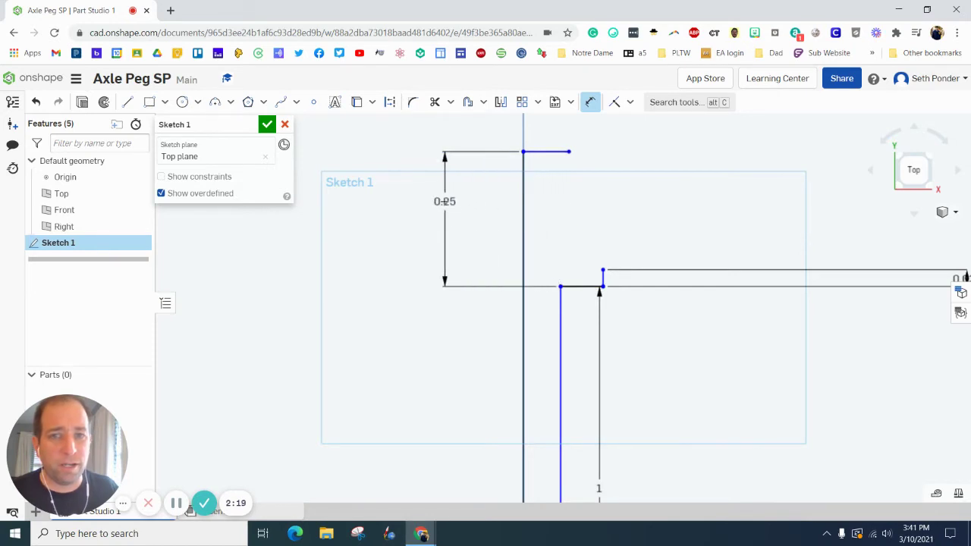
left_click(444, 202)
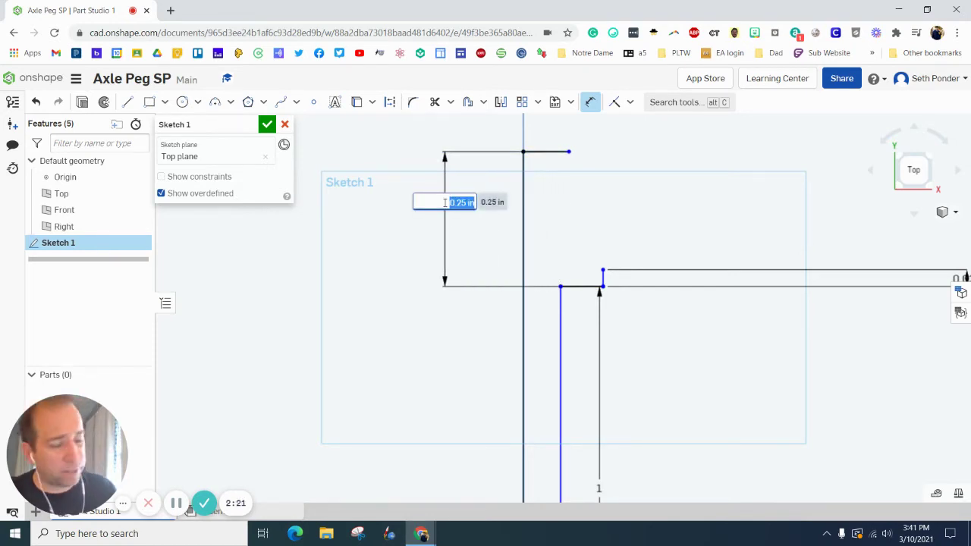
key("BackSpace")
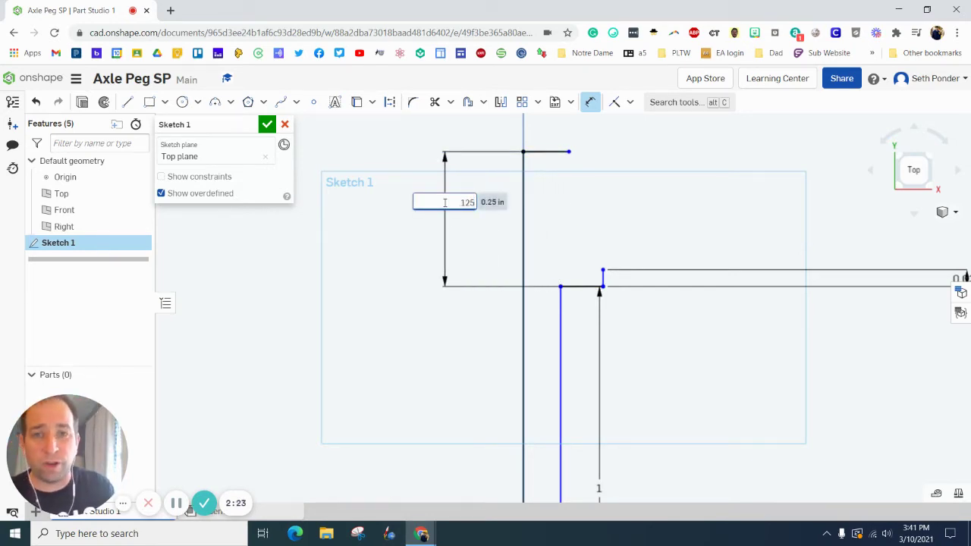
type(".125")
key("Return")
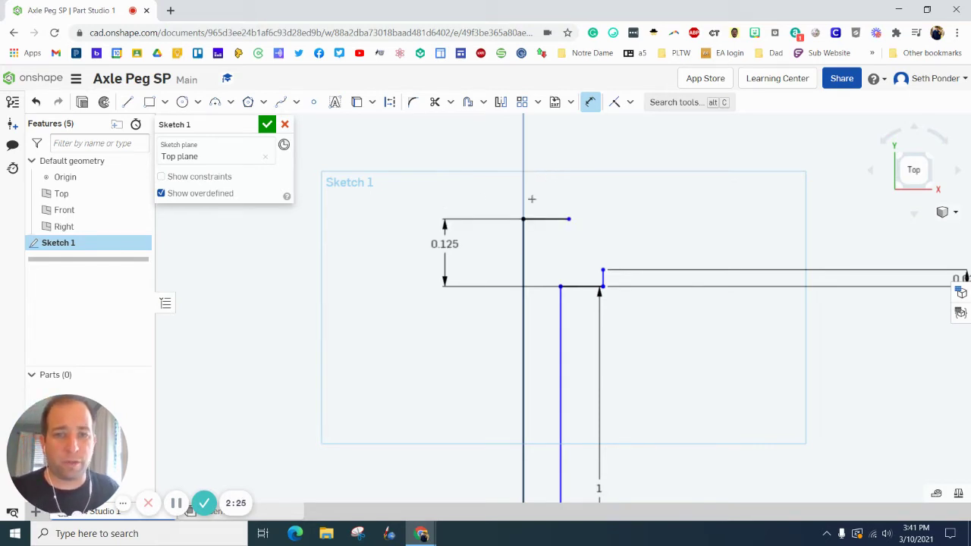
- Add a 1.125 in overall length dimension on the long vertical line
left_click(523, 255)
left_click(375, 290)
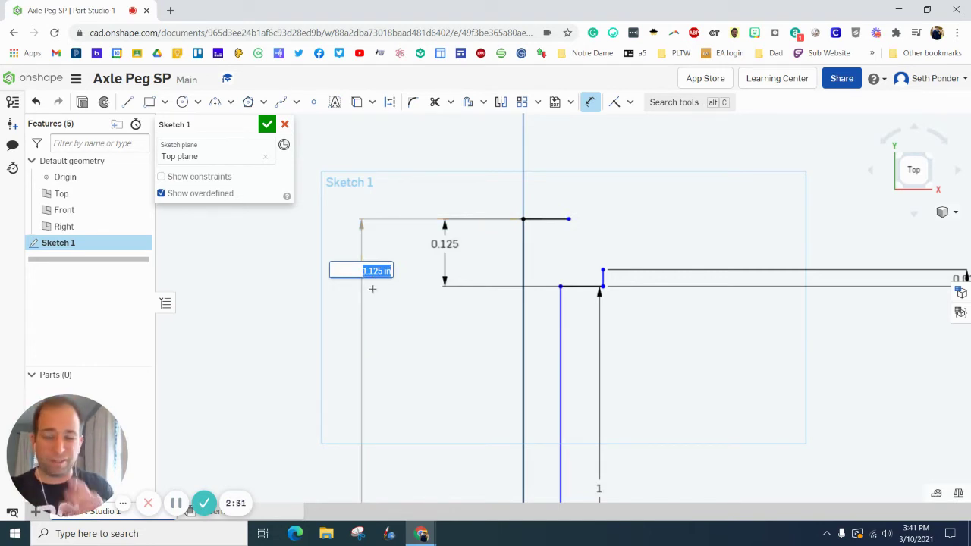
key("Return")
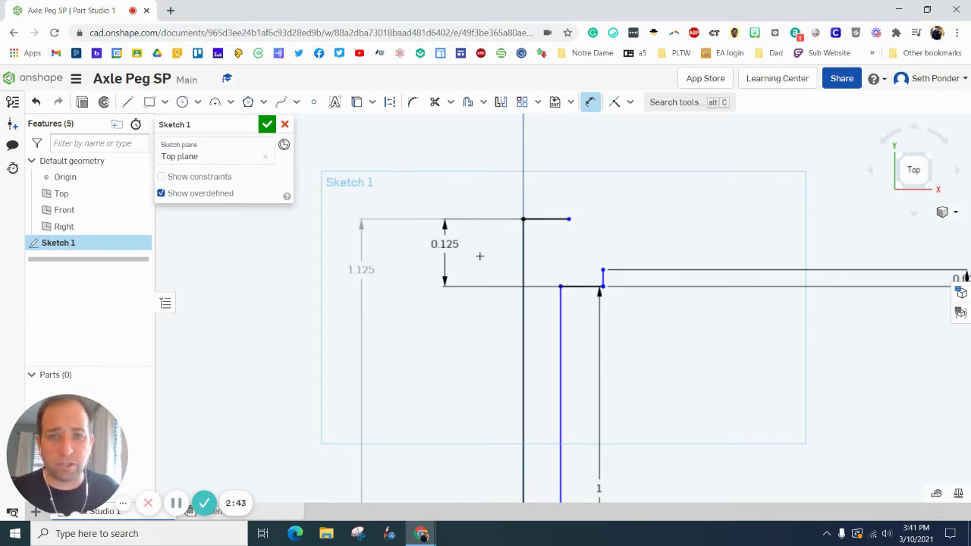
- Dimension the top line's width as .25/2 (0.125 in)
left_click(592, 105)
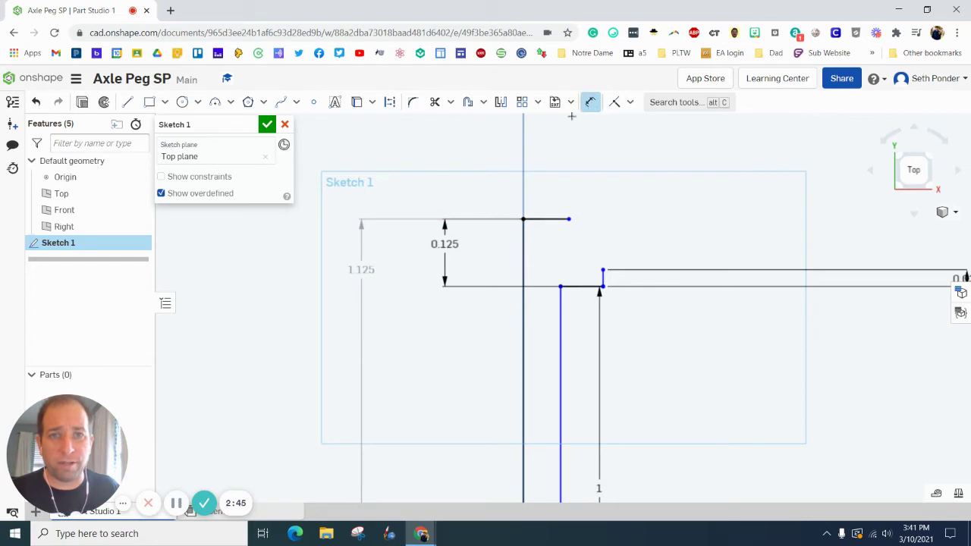
left_click(547, 218)
left_click(546, 188)
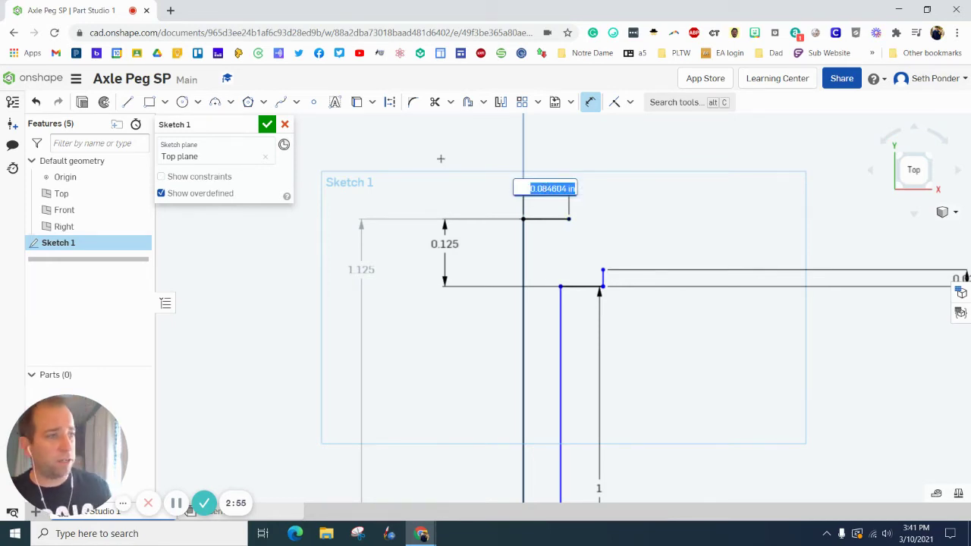
key("BackSpace")
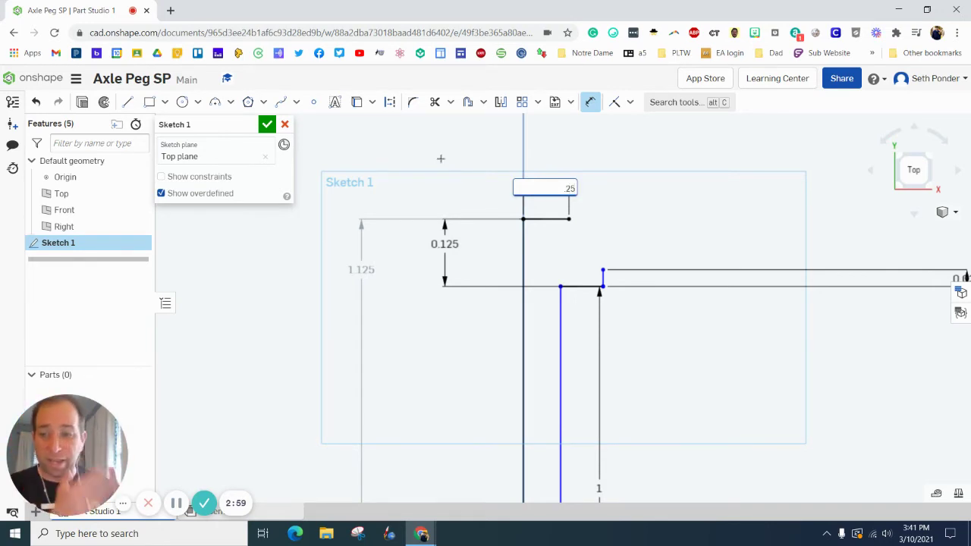
type(".25/2")
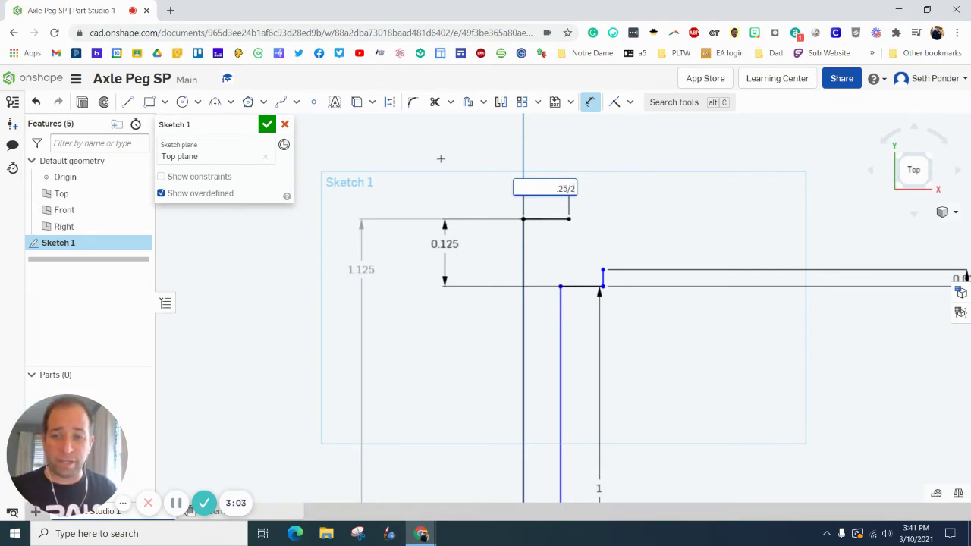
key("Return")
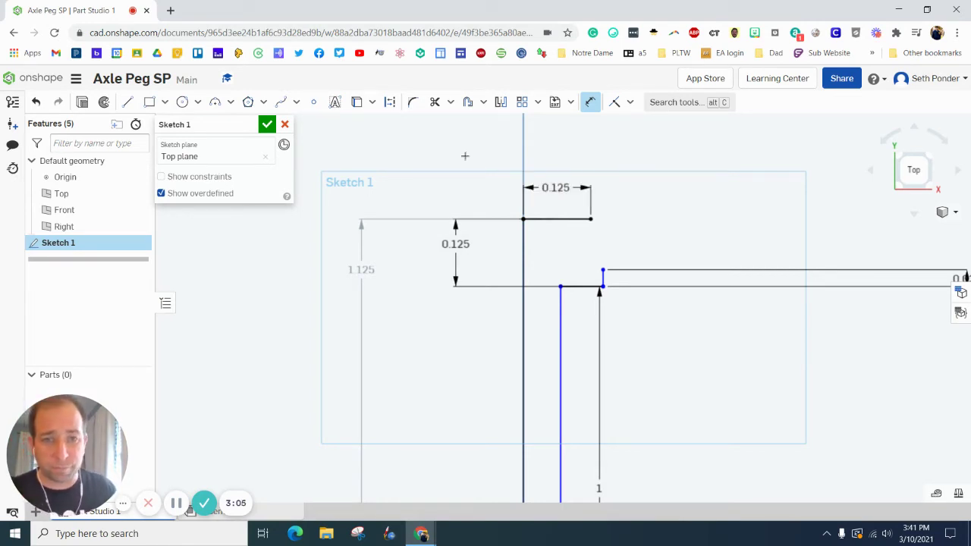
- Dimension the head width from the centerline as .422/2 (0.211 in)
left_click(602, 275)
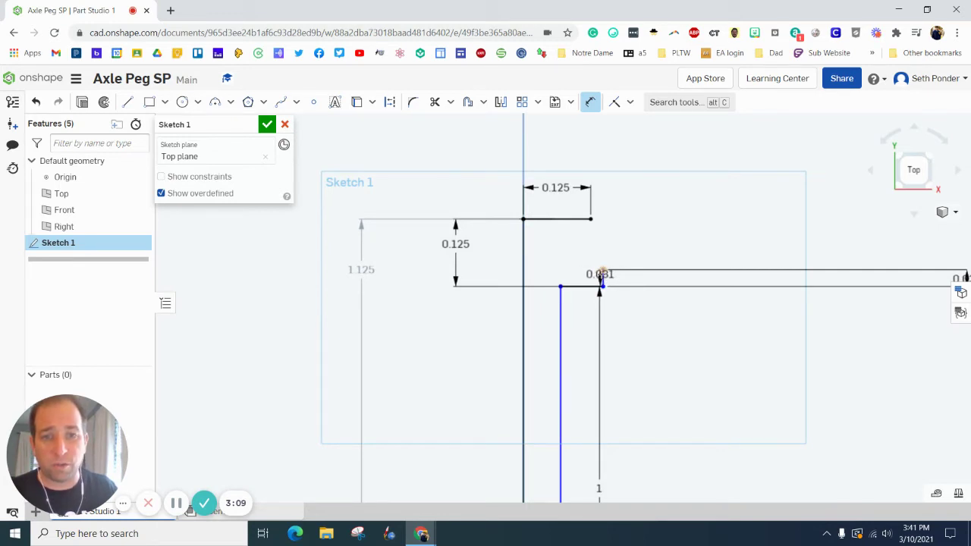
left_click(523, 269)
left_click(572, 144)
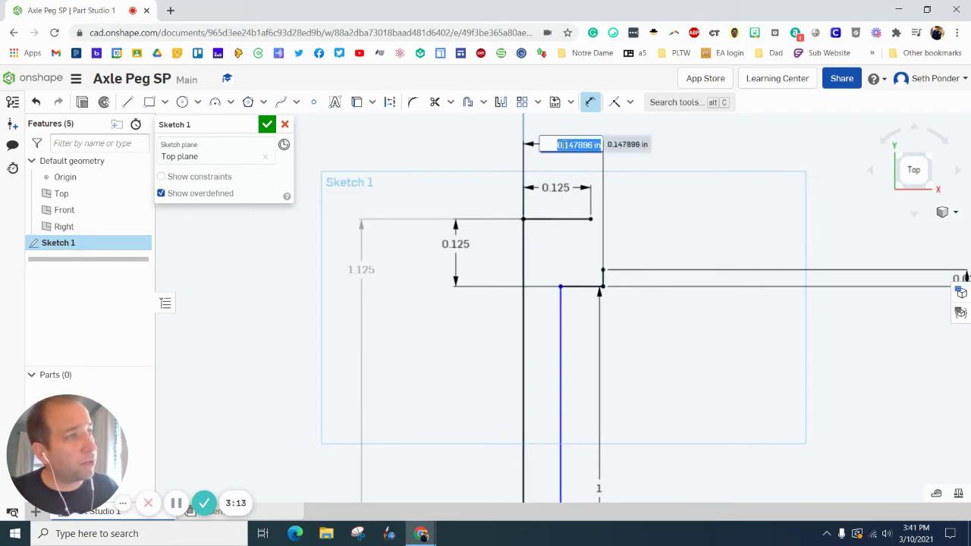
key("BackSpace")
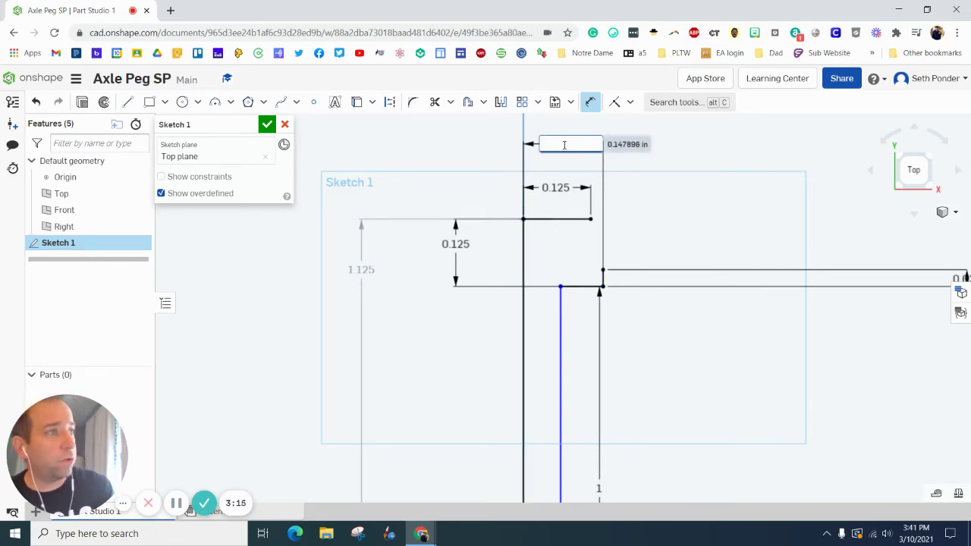
type(".422/2")
key("Return")
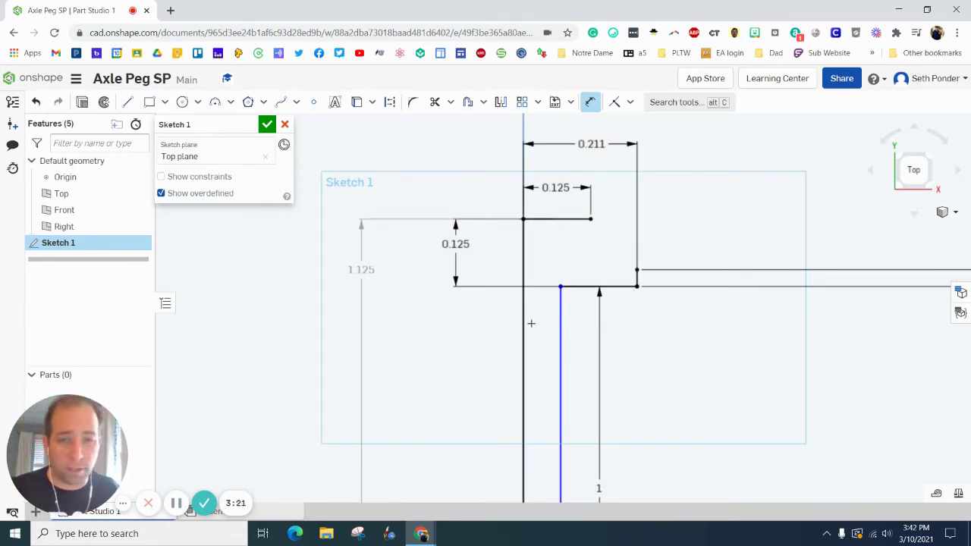
- Dimension the short bottom segment to 0.125 in
scroll(542, 338, "down", 3)
middle_click_drag(487, 493, 494, 298)
left_click(563, 461)
left_click(563, 487)
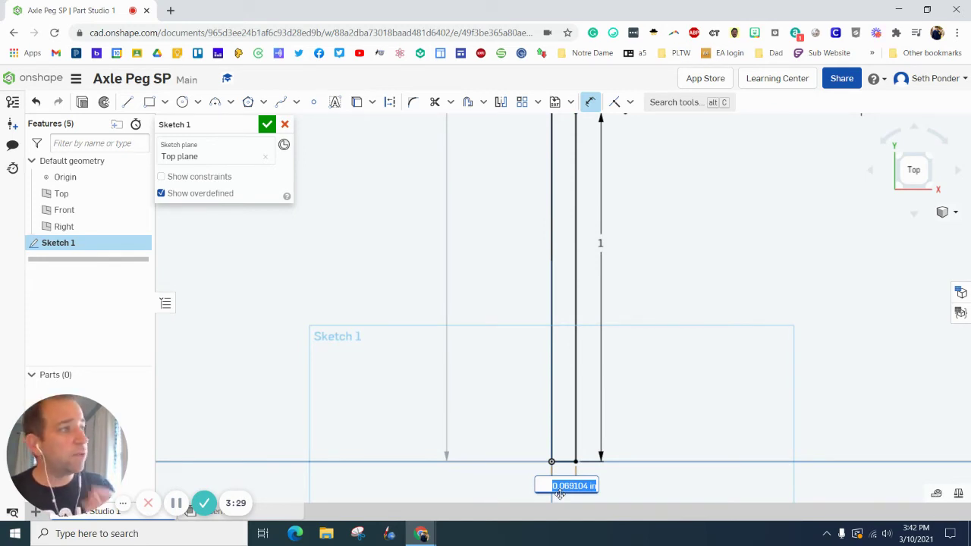
key("BackSpace")
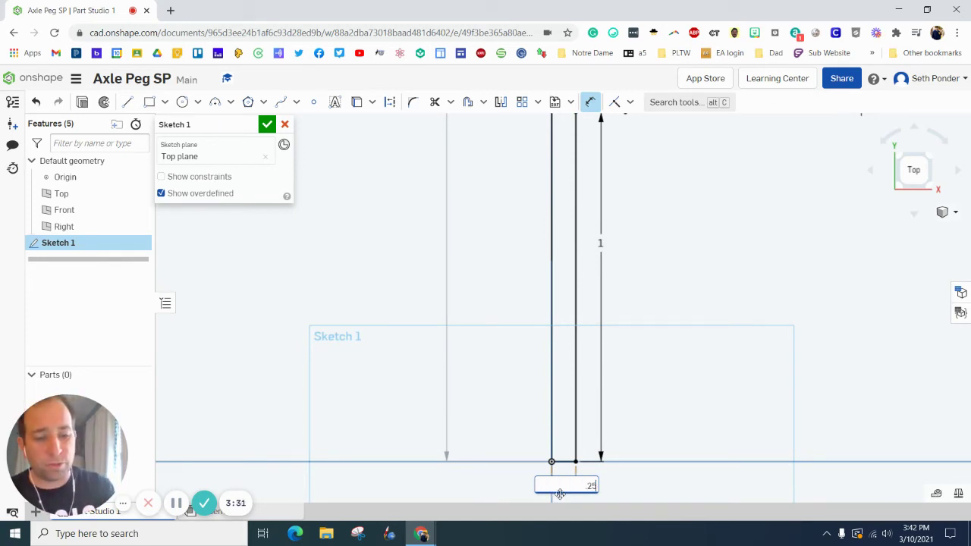
type(".125")
key("Return")
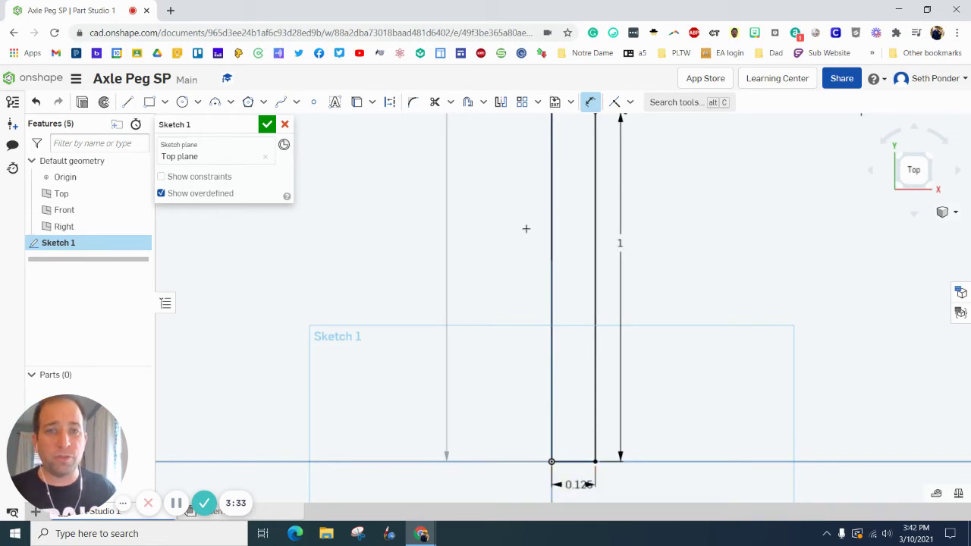
middle_click_drag(681, 205, 645, 401)
scroll(583, 301, "up", 3)
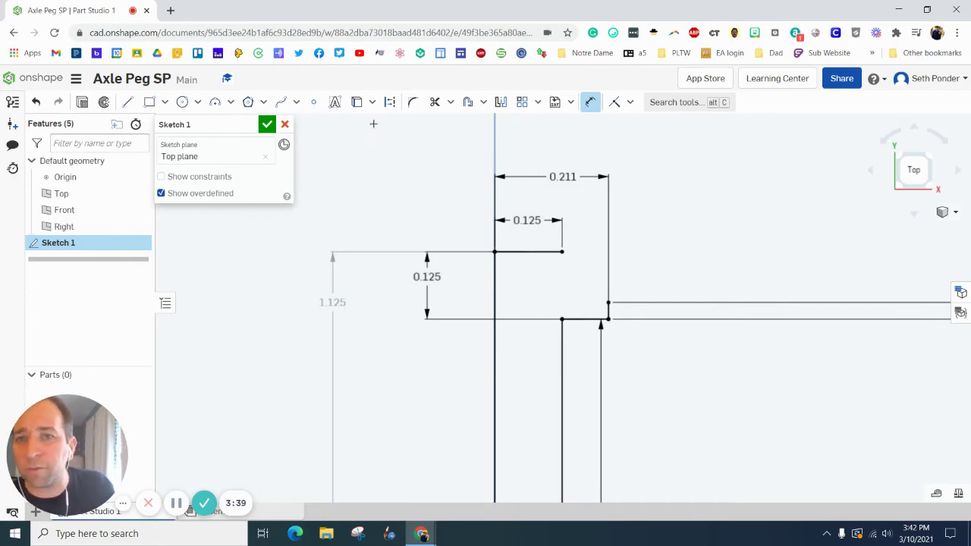
- Draw a three-point arc from the top line's end to the head's outer corner
left_click(217, 104)
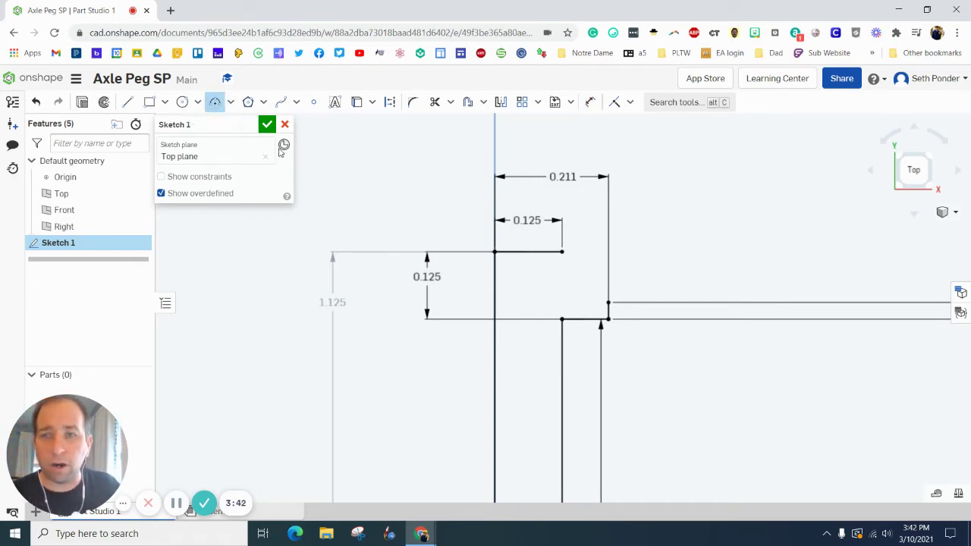
left_click(562, 251)
left_click(607, 302)
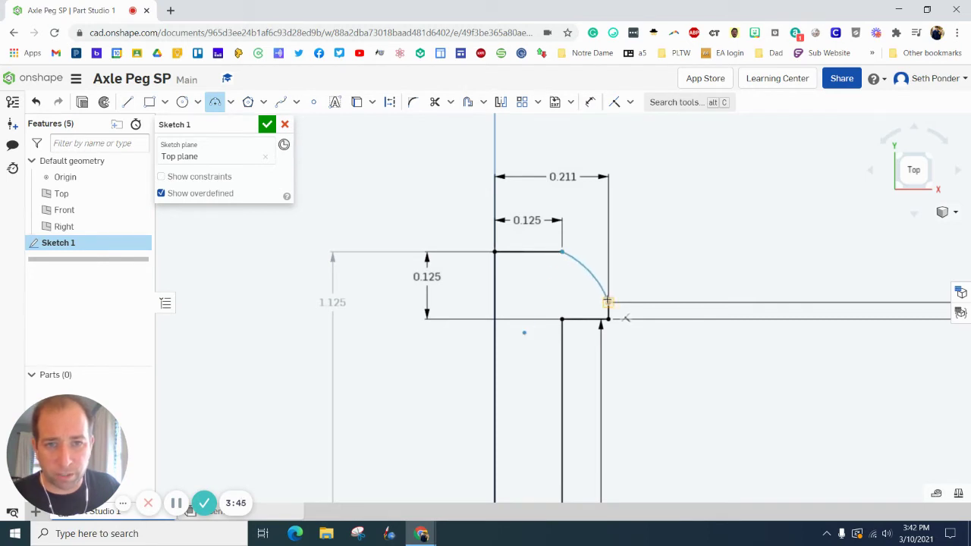
left_click(577, 263)
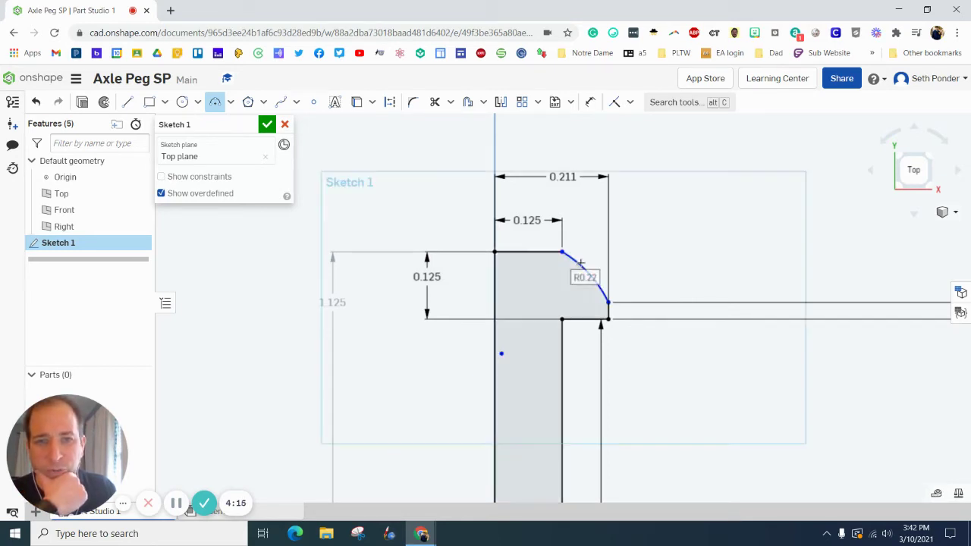
- Dimension the arc's radius to 0.236 in
left_click(590, 101)
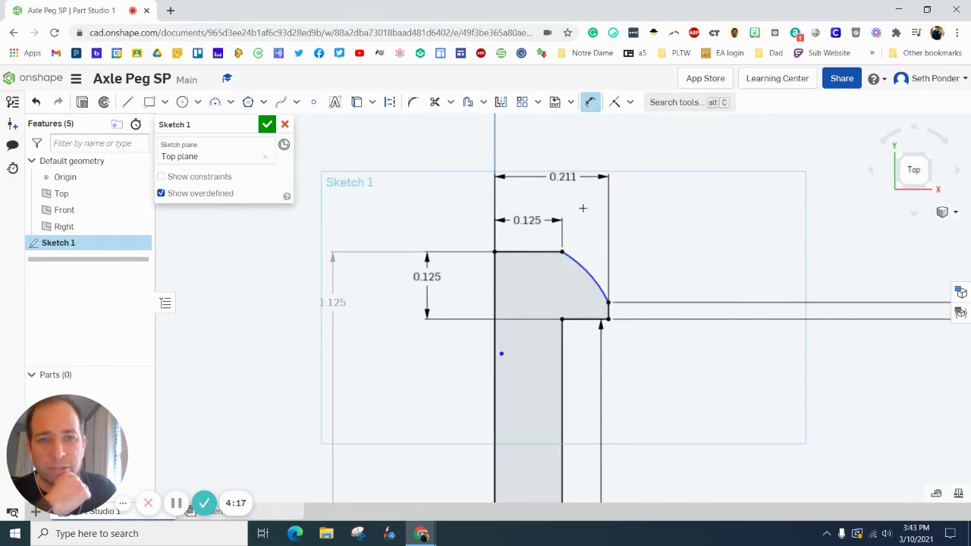
left_click(582, 263)
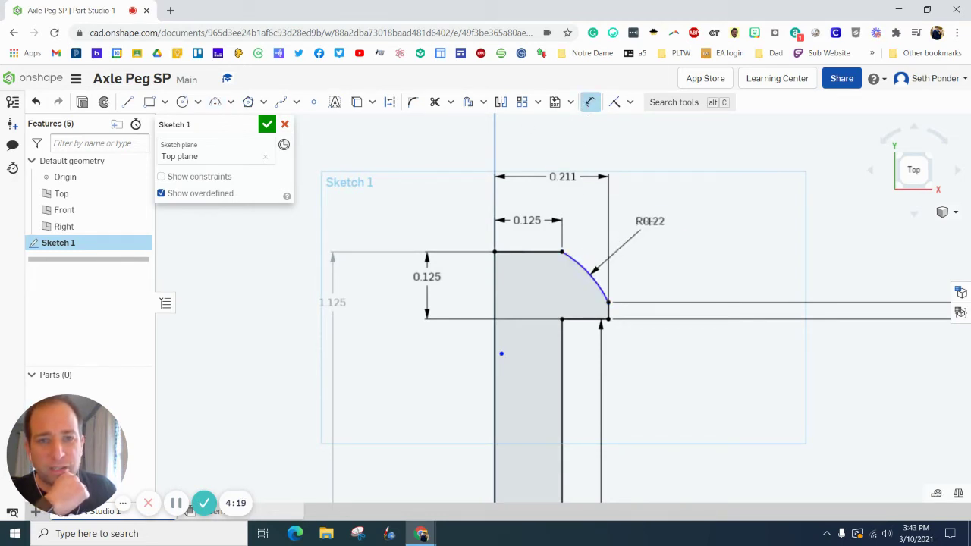
left_click(651, 220)
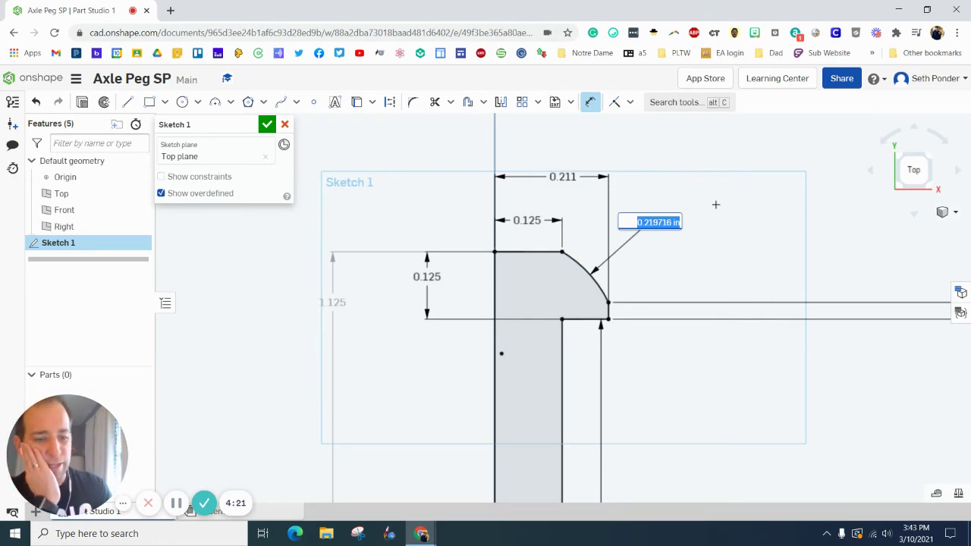
key("BackSpace")
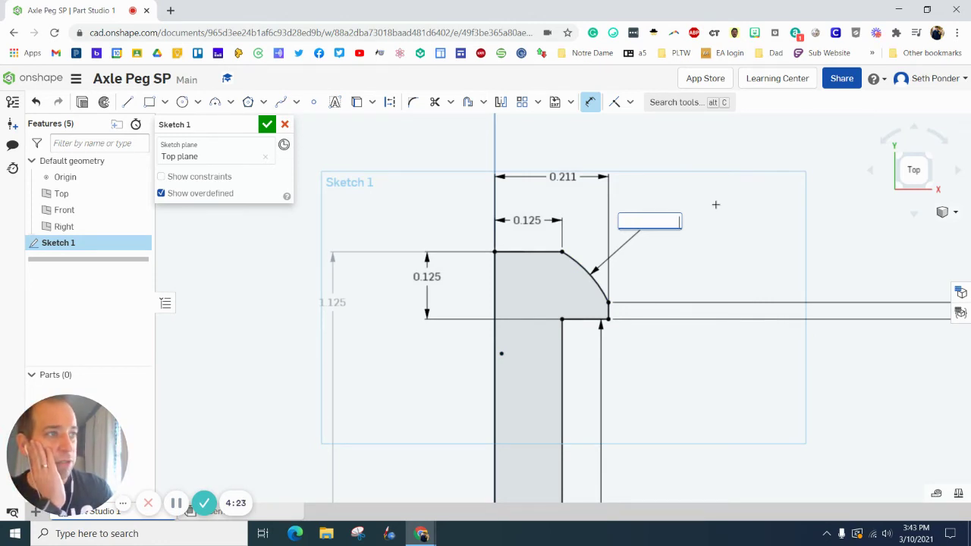
type(".236")
key("Return")
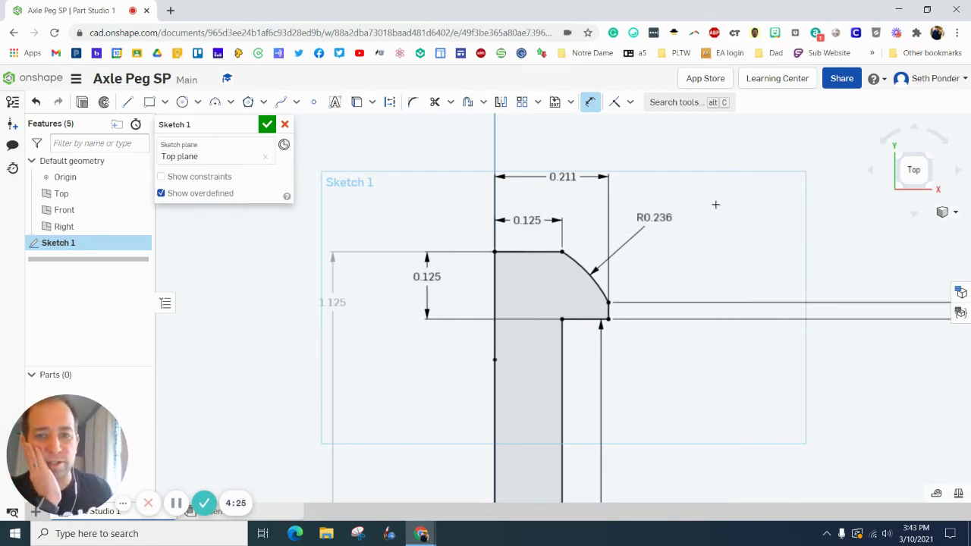
left_click(494, 358)
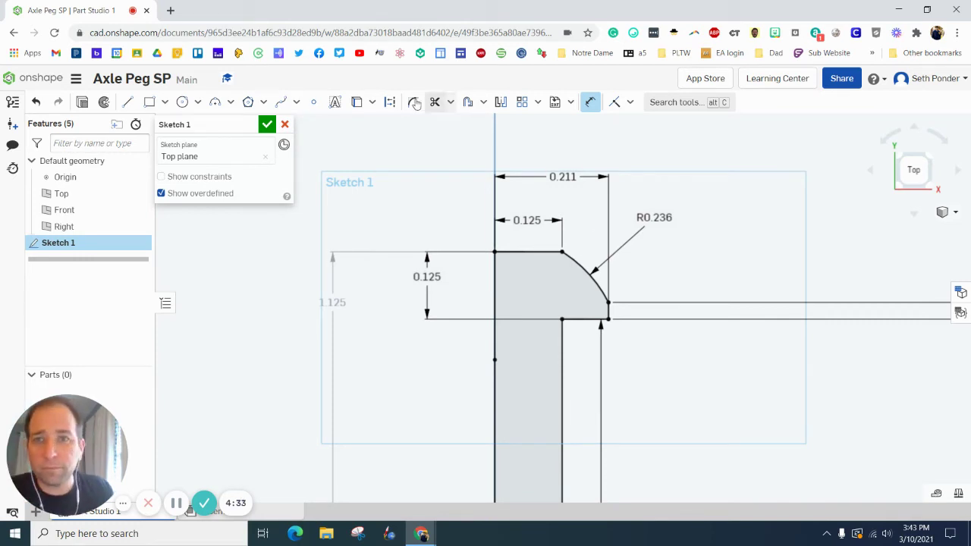
- Close Sketch 1 and revolve the profile around its vertical centerline edge
left_click(267, 124)
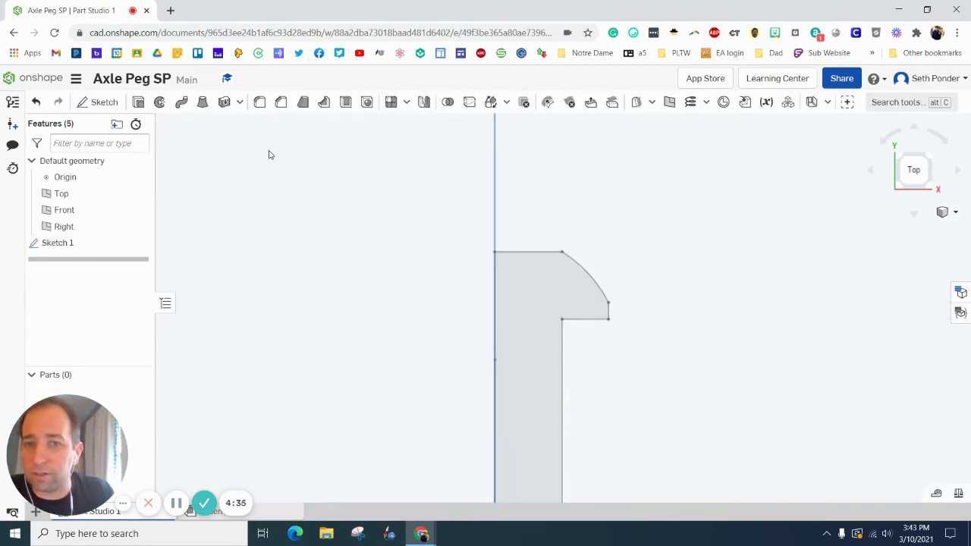
left_click(159, 102)
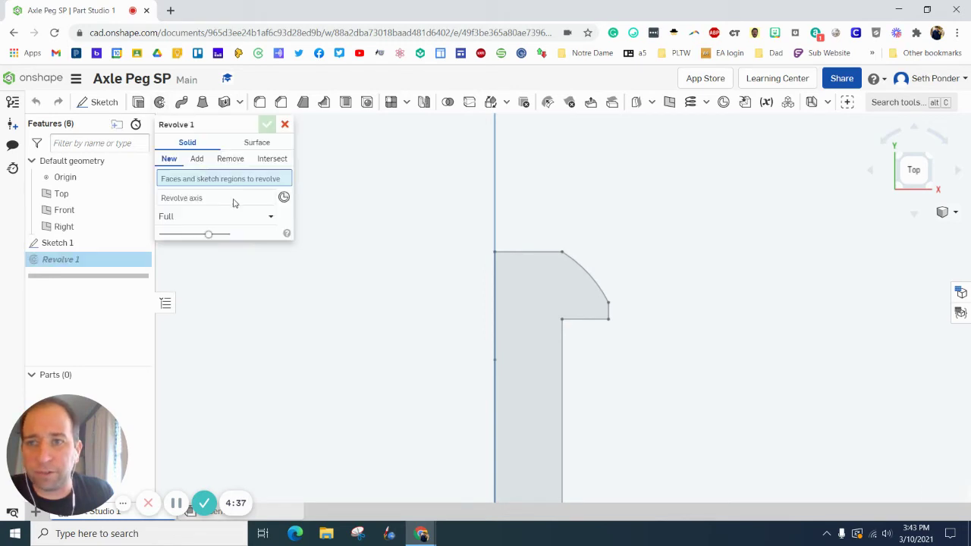
left_click(539, 293)
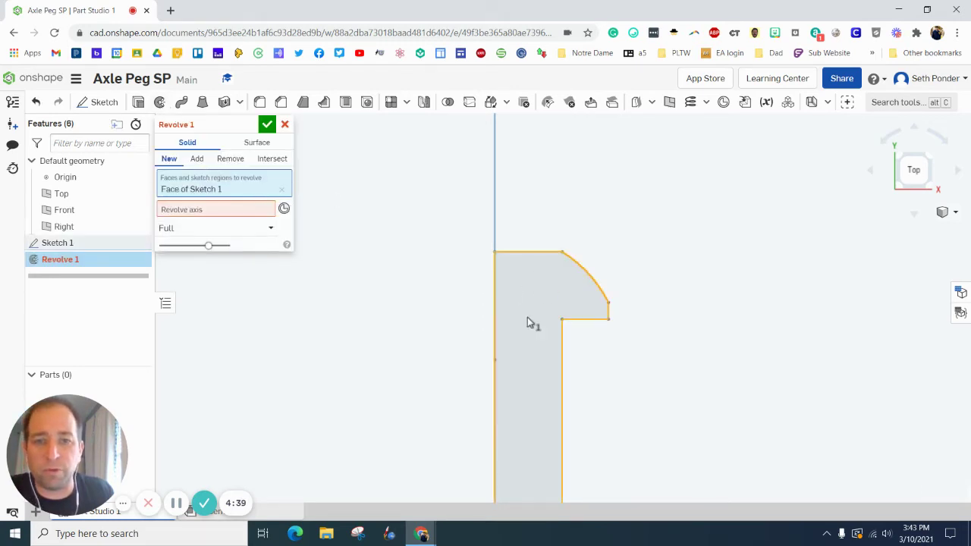
left_click(203, 211)
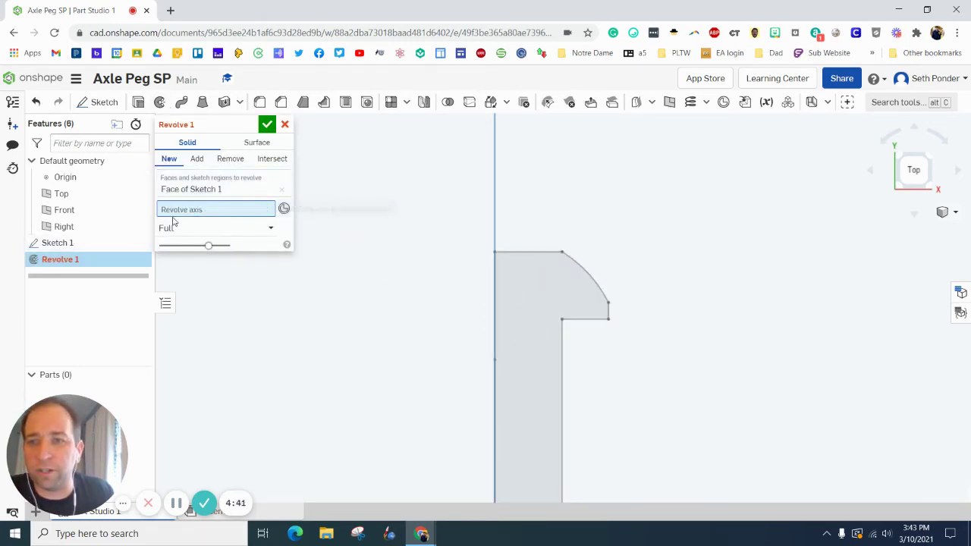
left_click(494, 299)
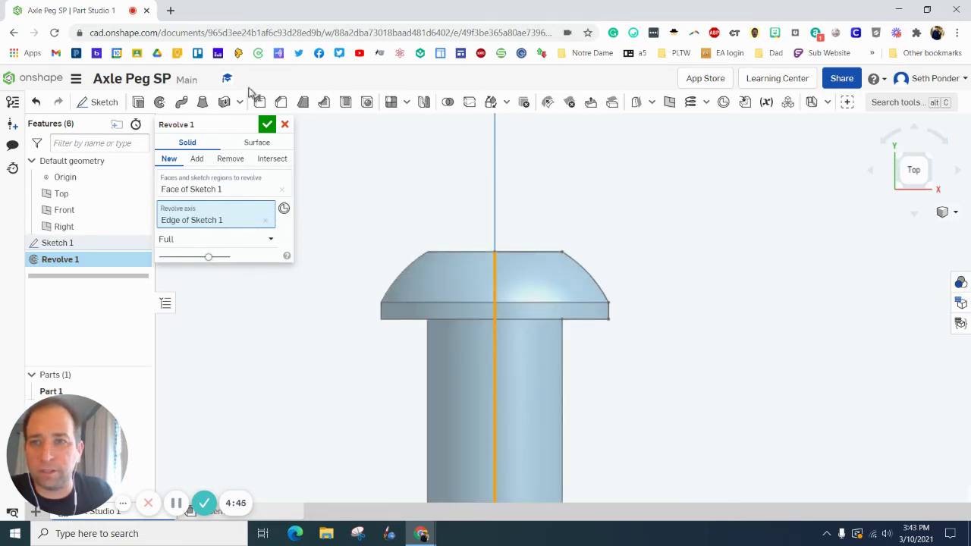
- Accept Revolve 1, then view the peg's head end straight on, zoomed in closely
left_click(267, 125)
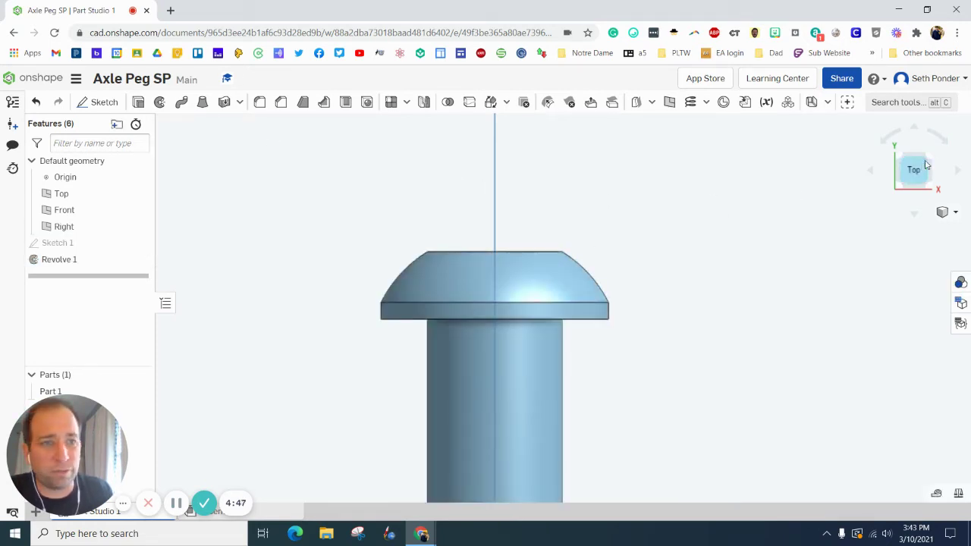
left_click_drag(915, 168, 910, 176)
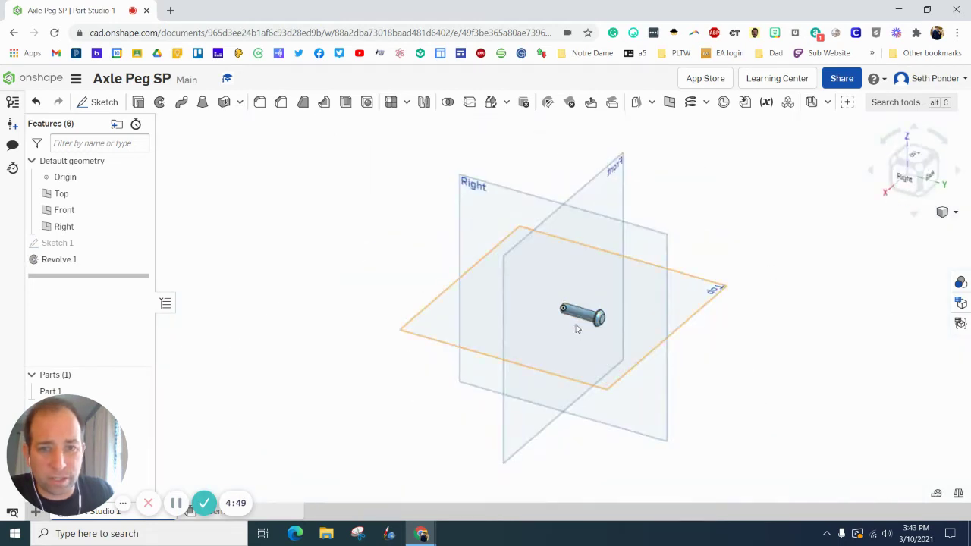
scroll(577, 322, "up", 3)
scroll(606, 302, "up", 3)
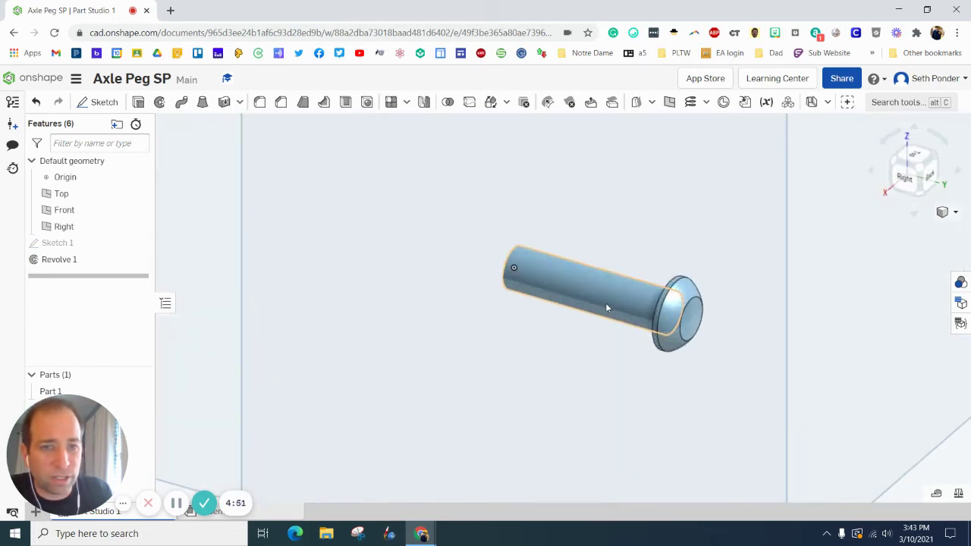
left_click(931, 180)
scroll(606, 298, "up", 3)
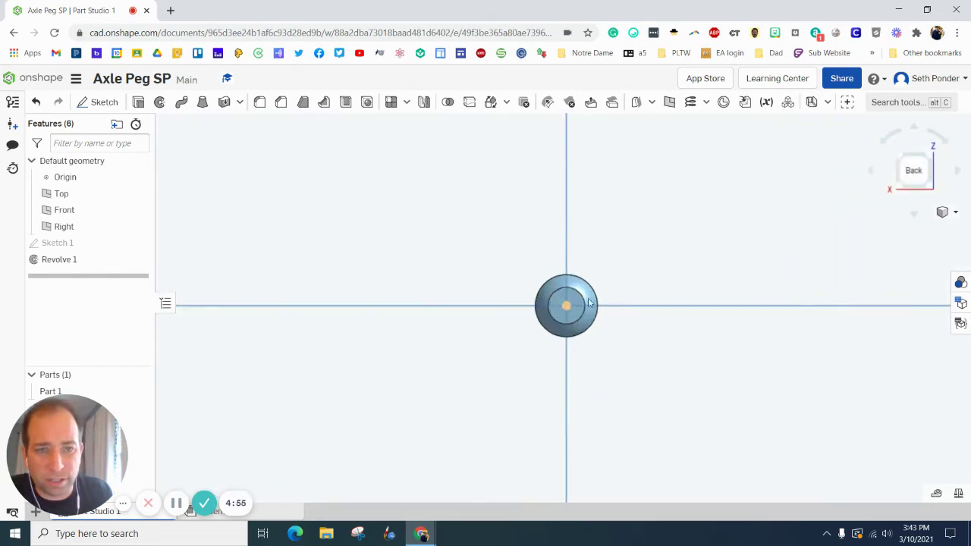
scroll(563, 304, "up", 3)
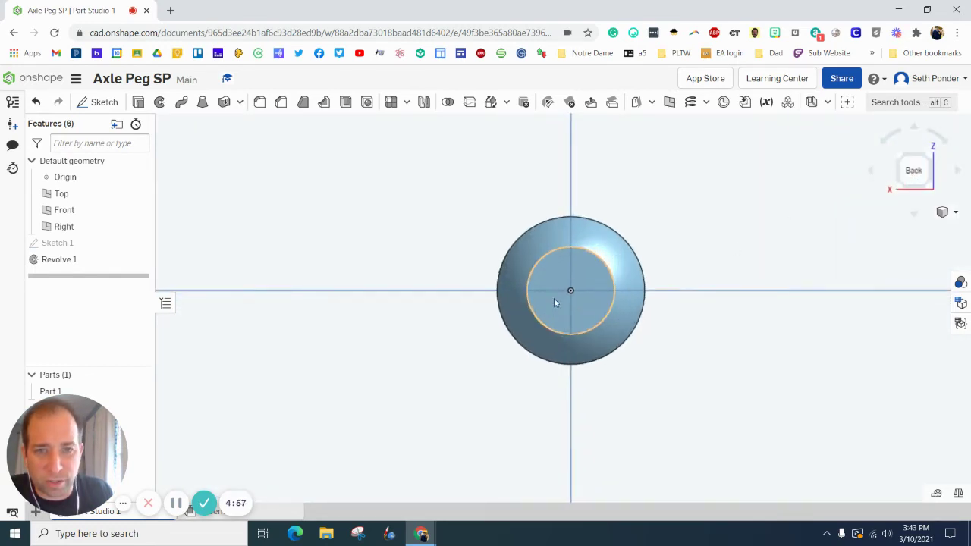
- Sketch a six-sided inscribed polygon centred at the origin on the peg's head face
left_click(87, 101)
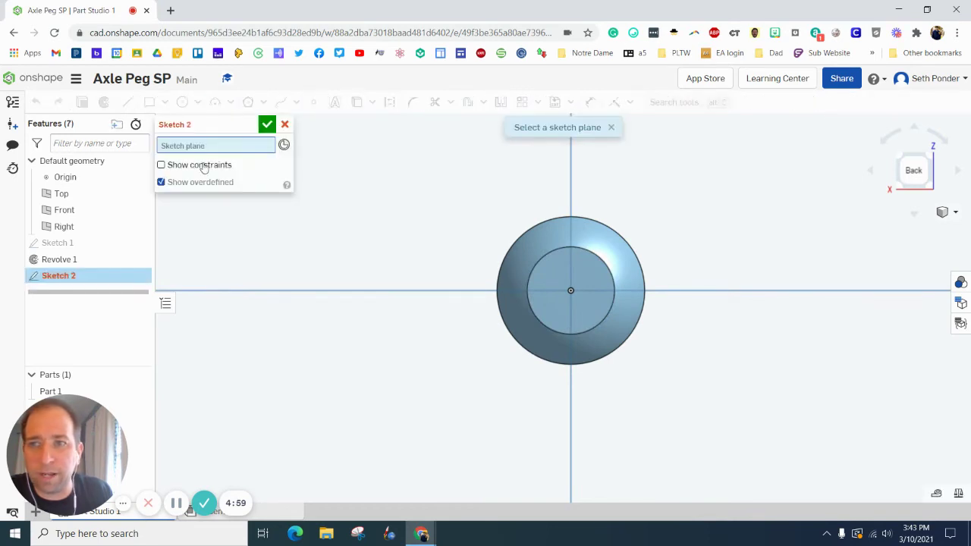
left_click(531, 287)
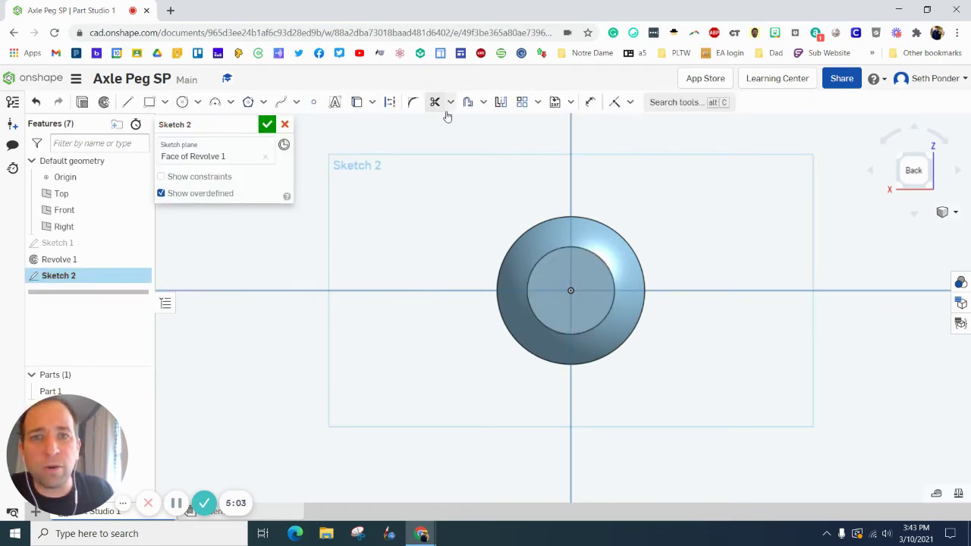
left_click(248, 103)
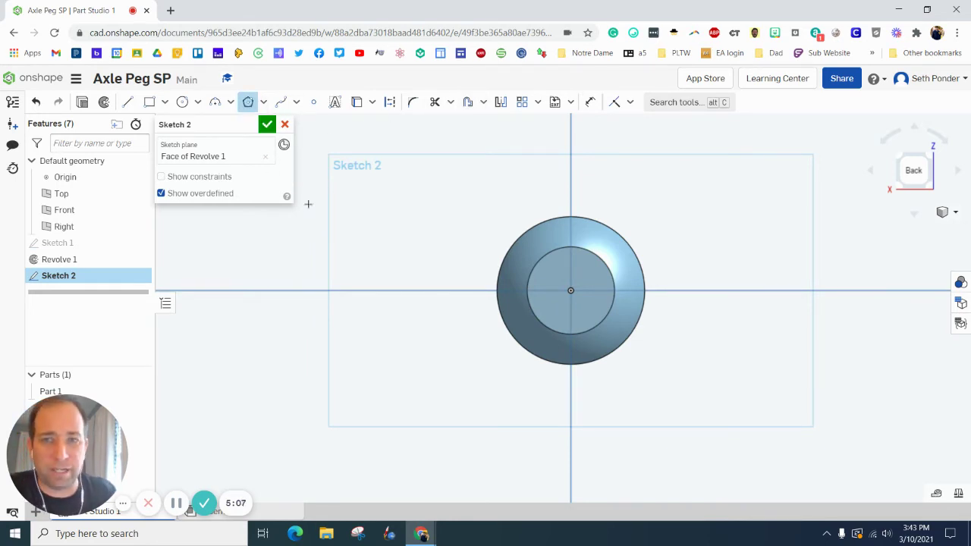
left_click(571, 290)
scroll(595, 291, "up", 3)
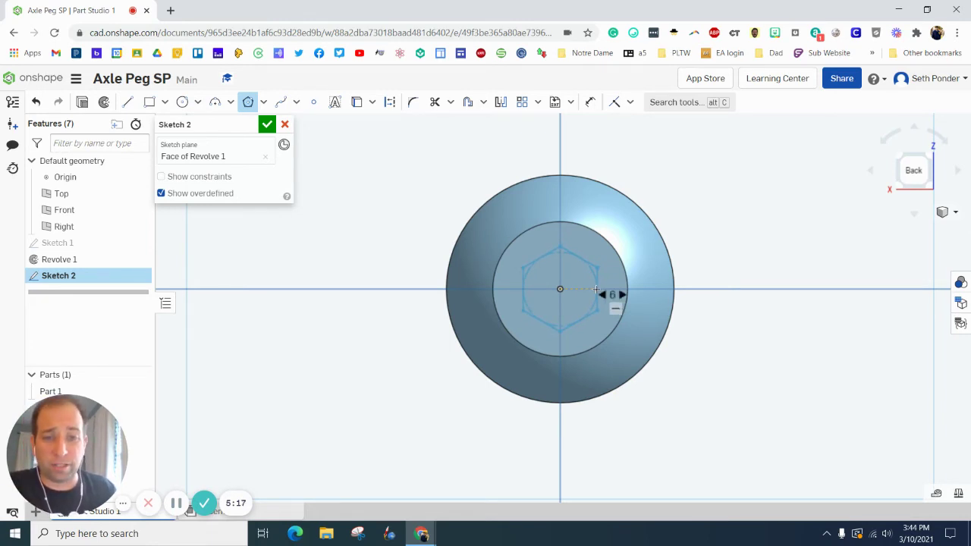
key("Down")
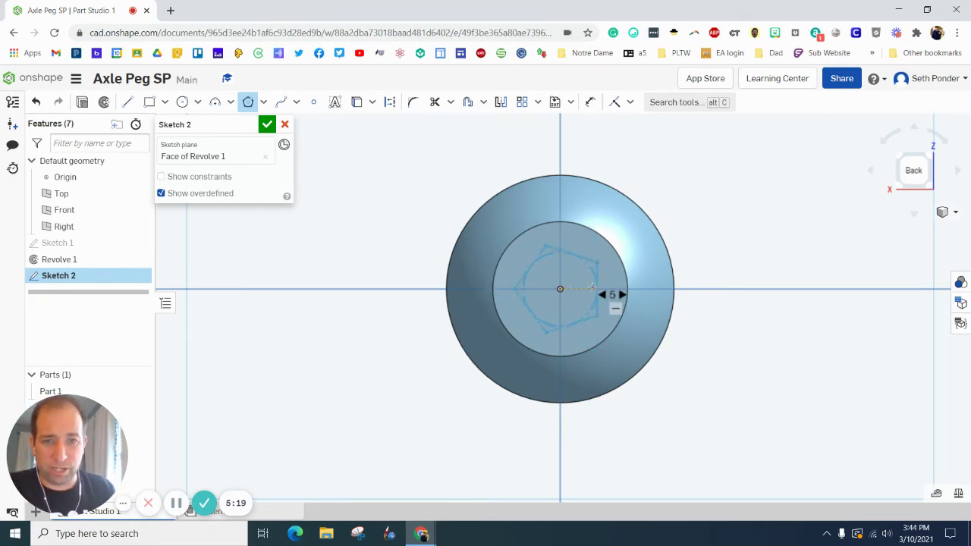
key("Up")
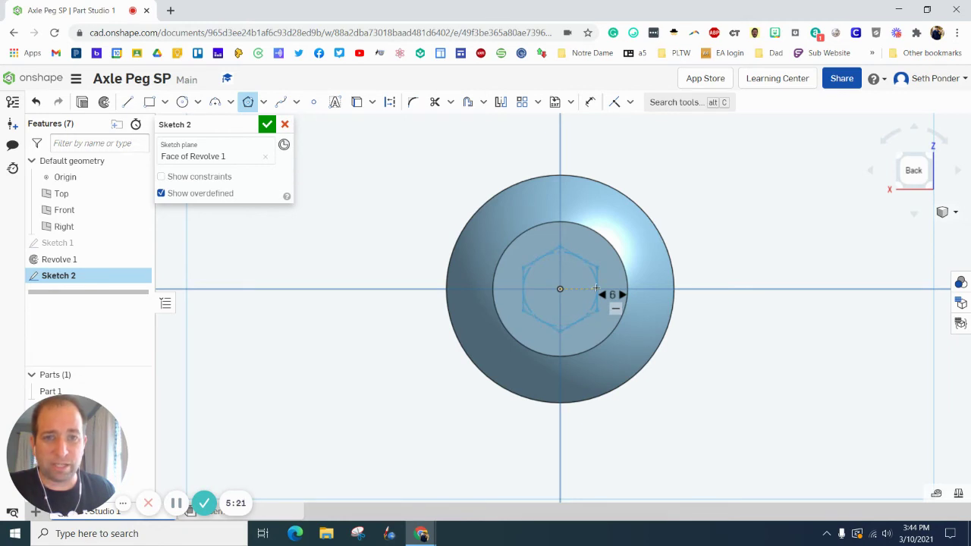
left_click(596, 289)
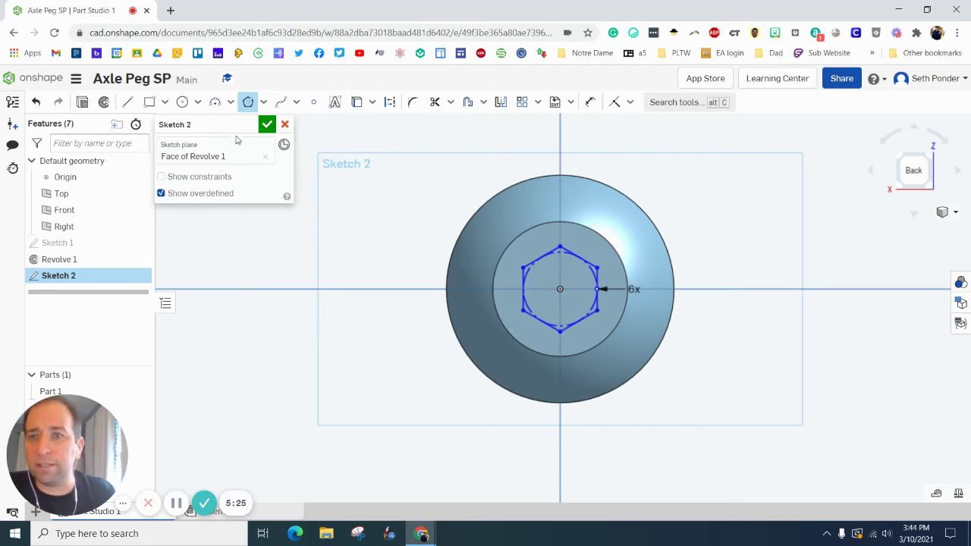
- Dimension the hexagon's flat-to-flat width as 5/32 (0.156 in) and close the sketch
left_click(591, 102)
left_click(523, 278)
left_click(596, 273)
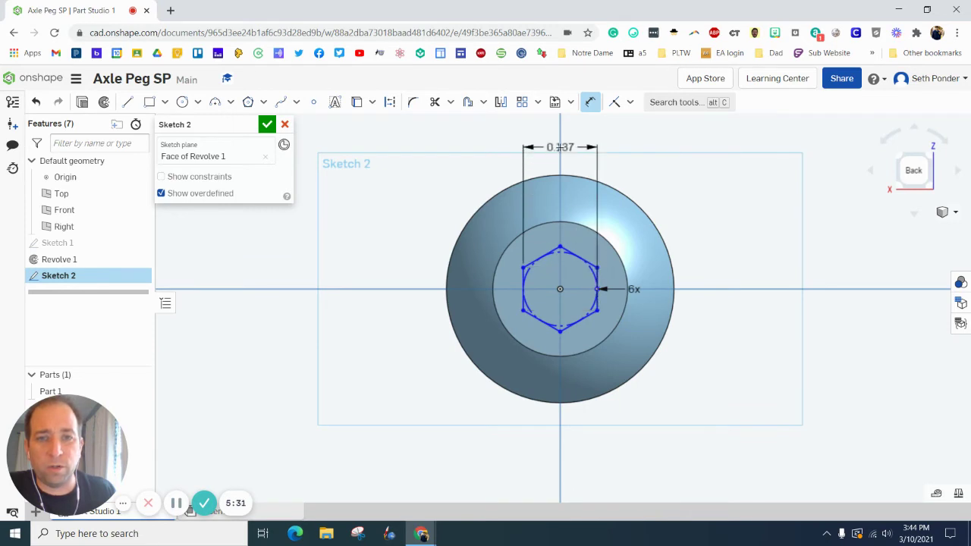
left_click(526, 151)
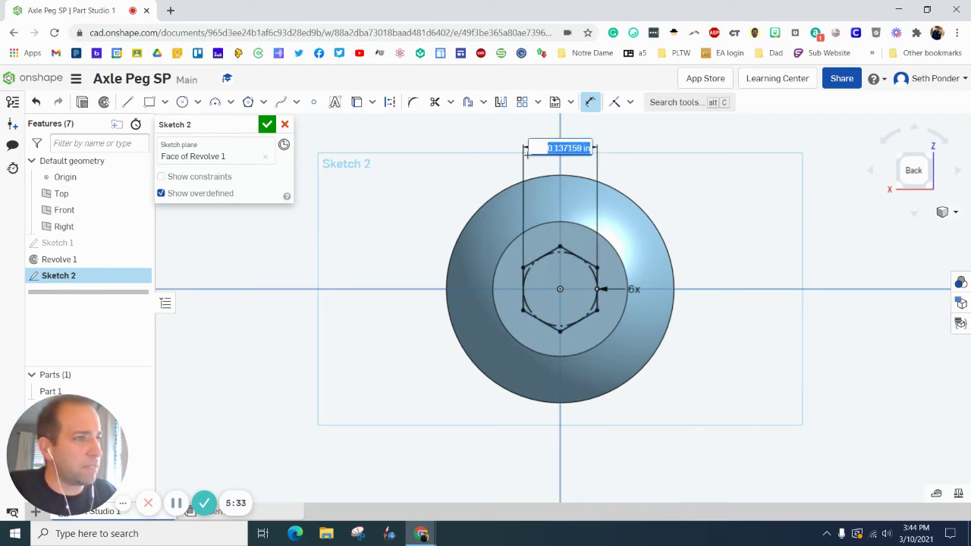
type("5")
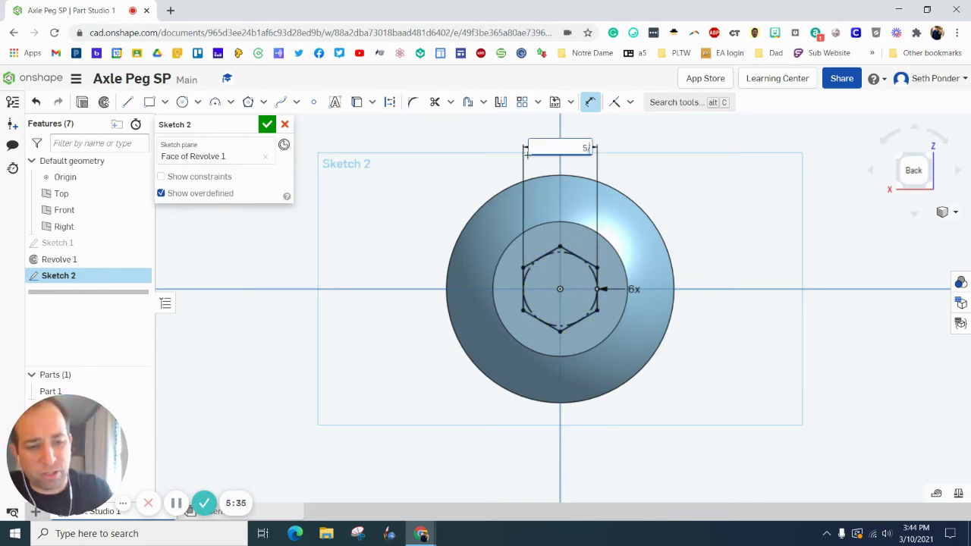
type("/32")
key("Return")
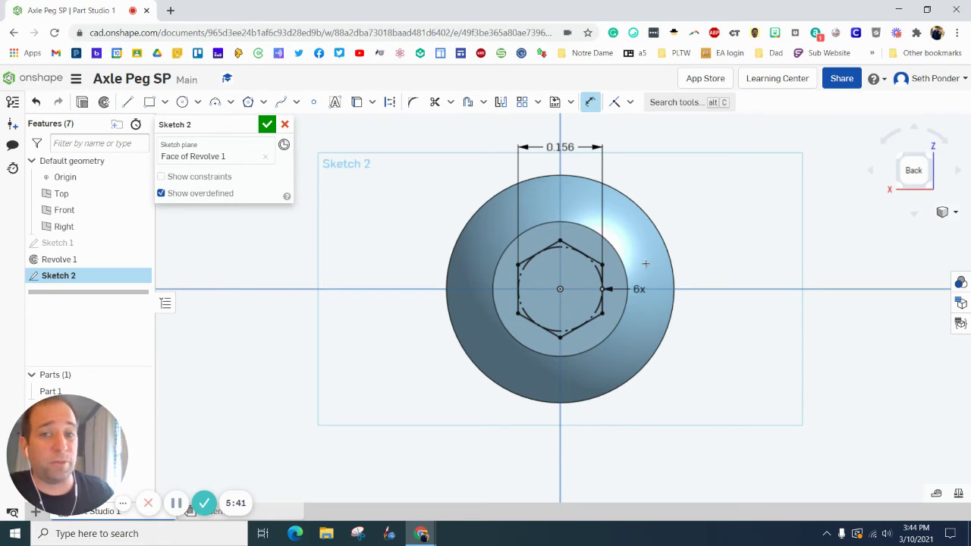
left_click(267, 125)
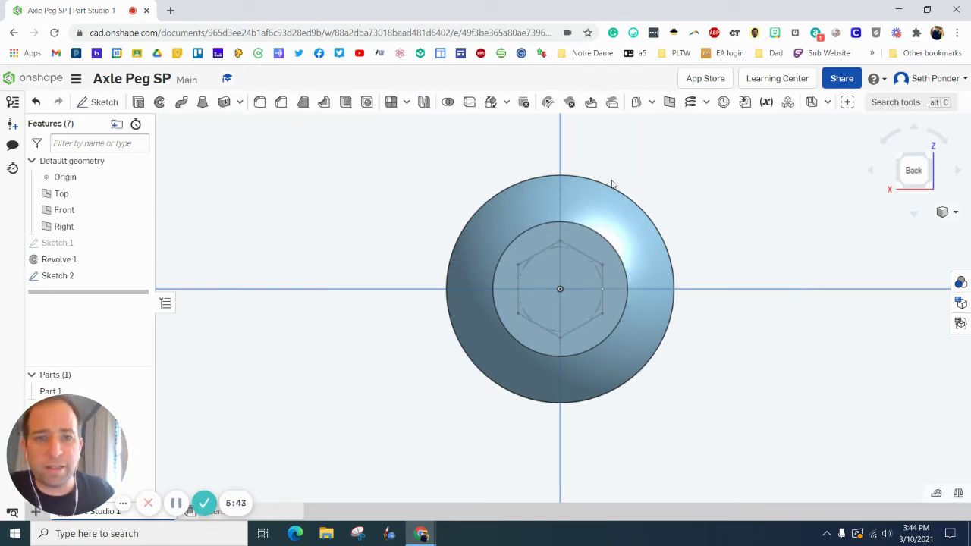
left_click(892, 168)
scroll(587, 325, "up", 5)
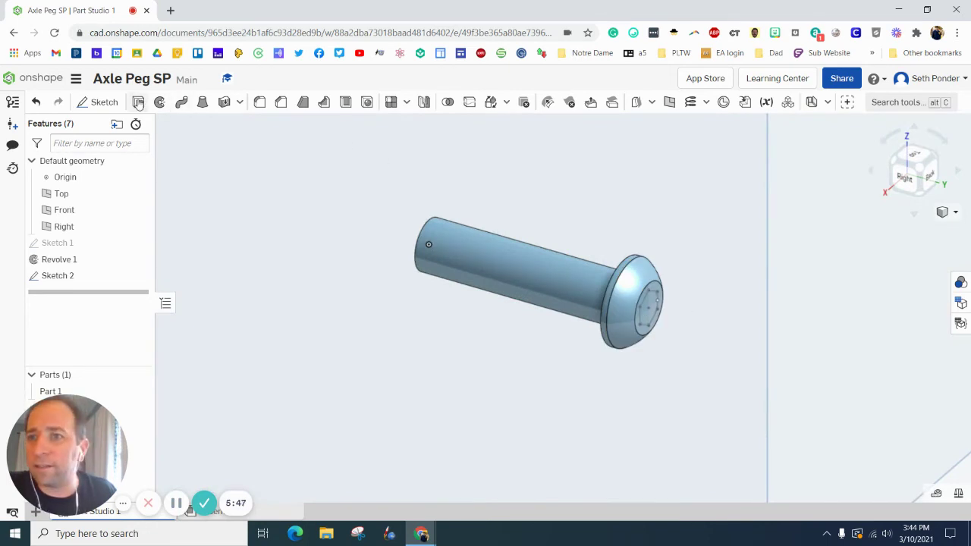
- Extrude-remove the hexagon region from Sketch 2 to cut a hex socket into the head
left_click(138, 102)
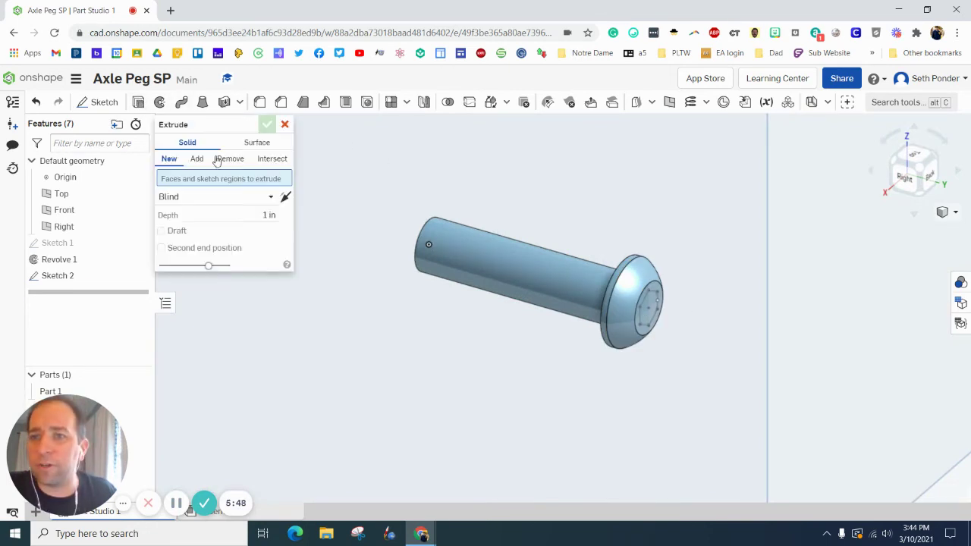
left_click(649, 311)
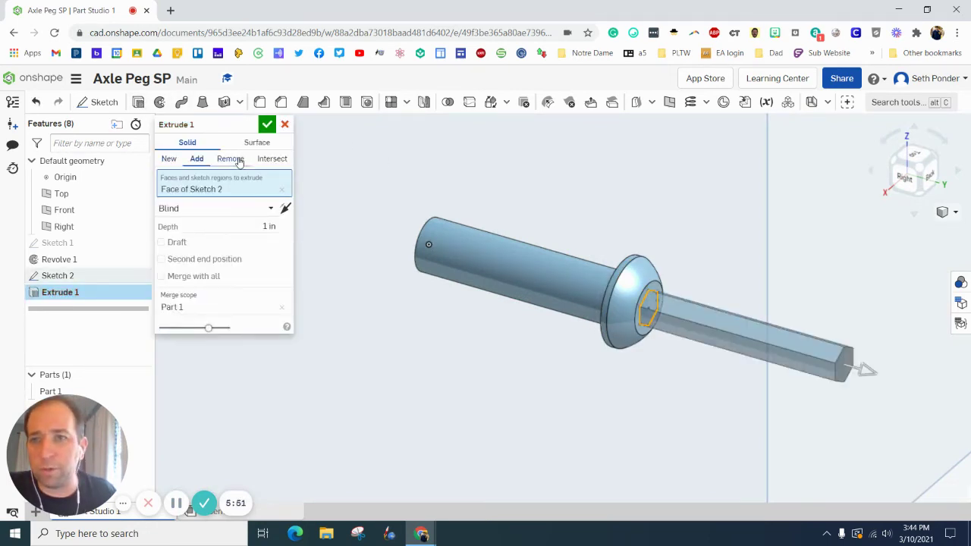
left_click(238, 160)
left_click(260, 227)
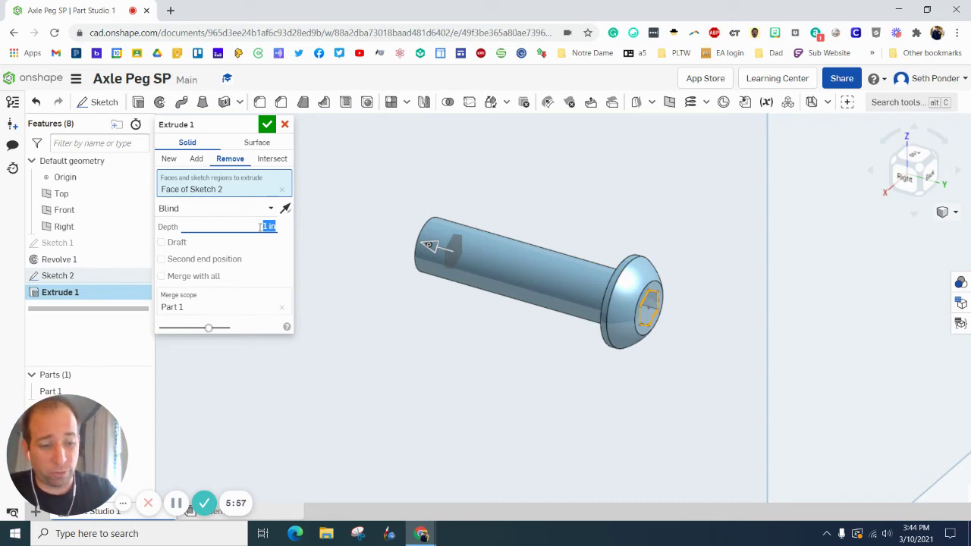
key("BackSpace")
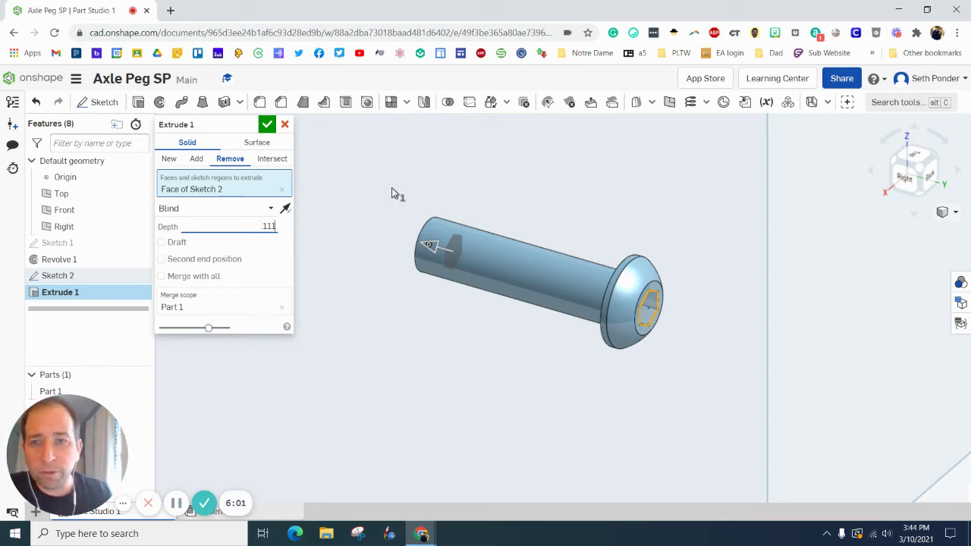
left_click(267, 126)
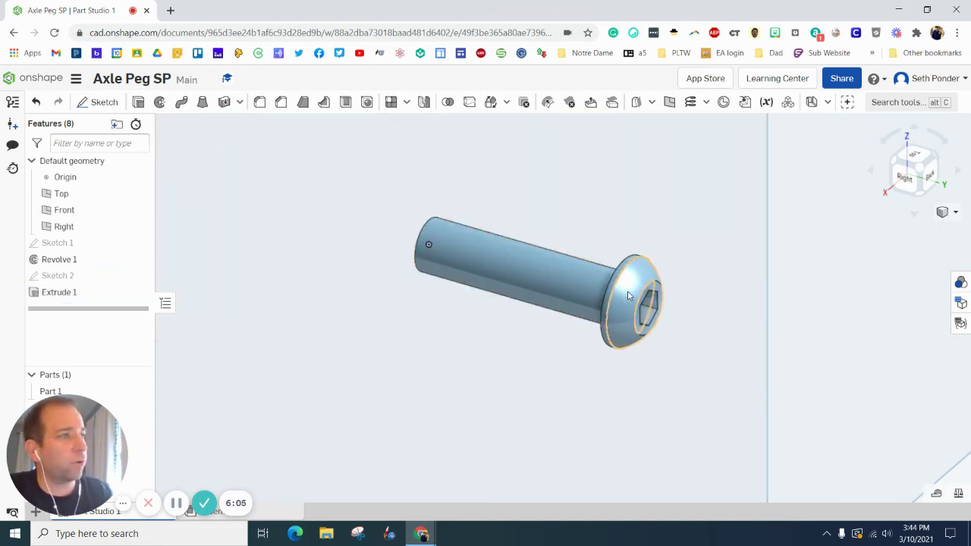
- Turn the view to the peg's tip end and select the origin point on the tip face
left_click(896, 165)
scroll(582, 301, "up", 6)
left_click(579, 299)
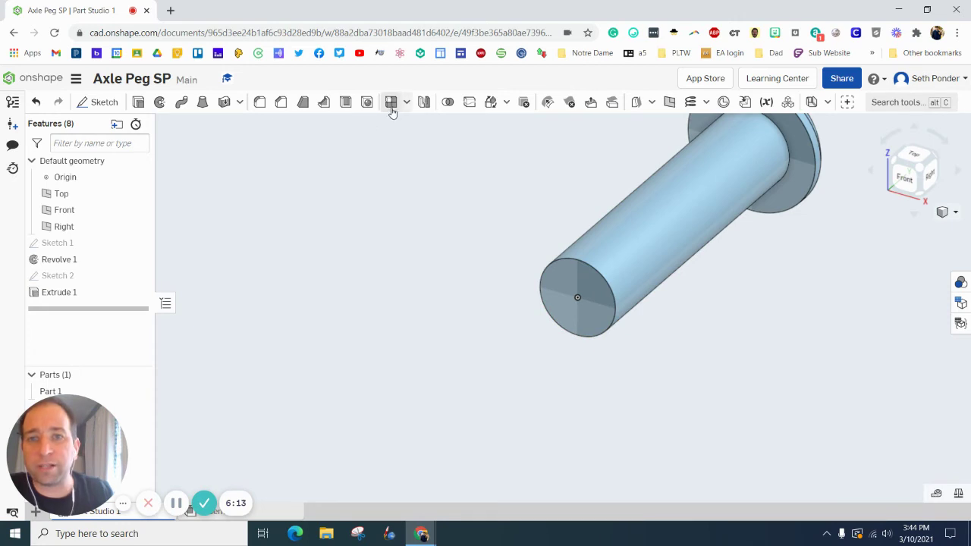
- Add a Distance-and-angle chamfer of 0.03 in at 45° on the peg's circular tip edge
left_click(280, 105)
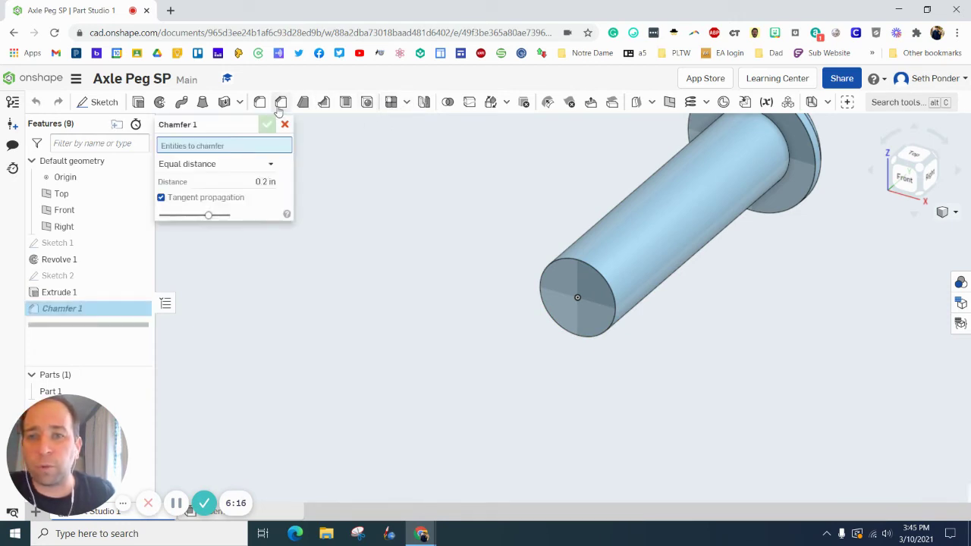
left_click(267, 163)
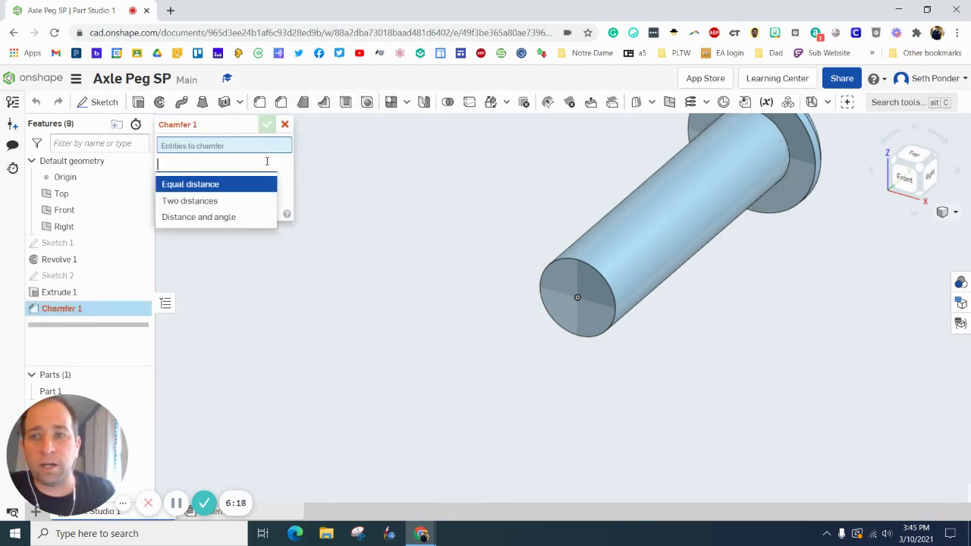
left_click(191, 218)
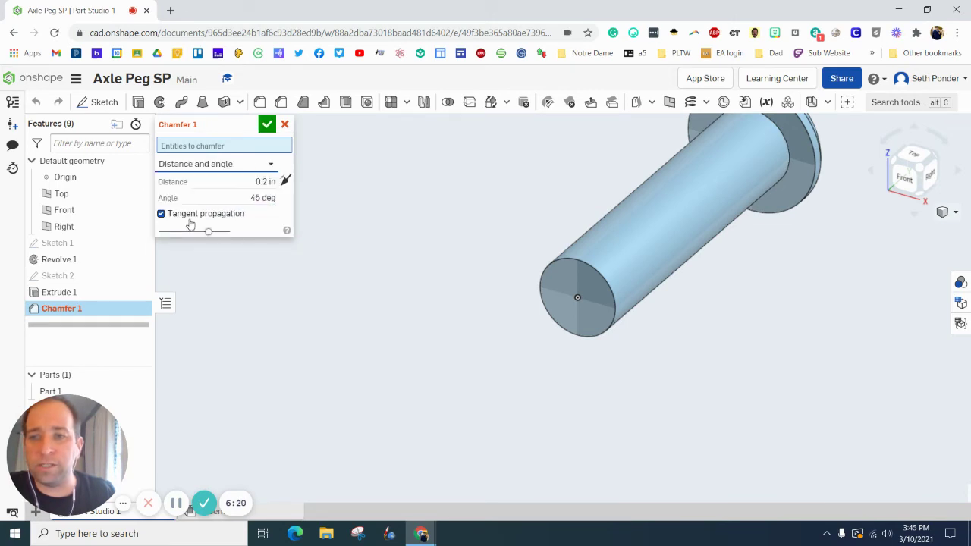
left_click(247, 182)
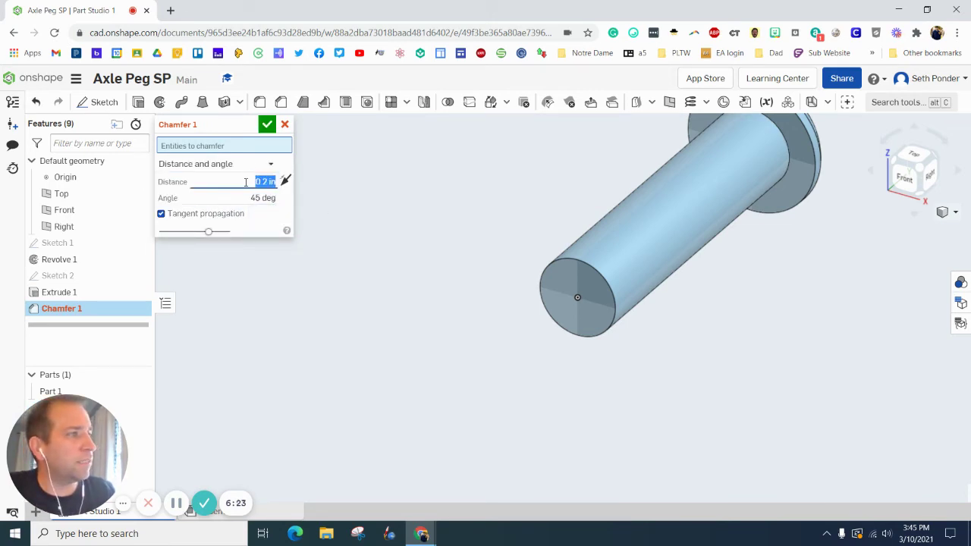
type("03")
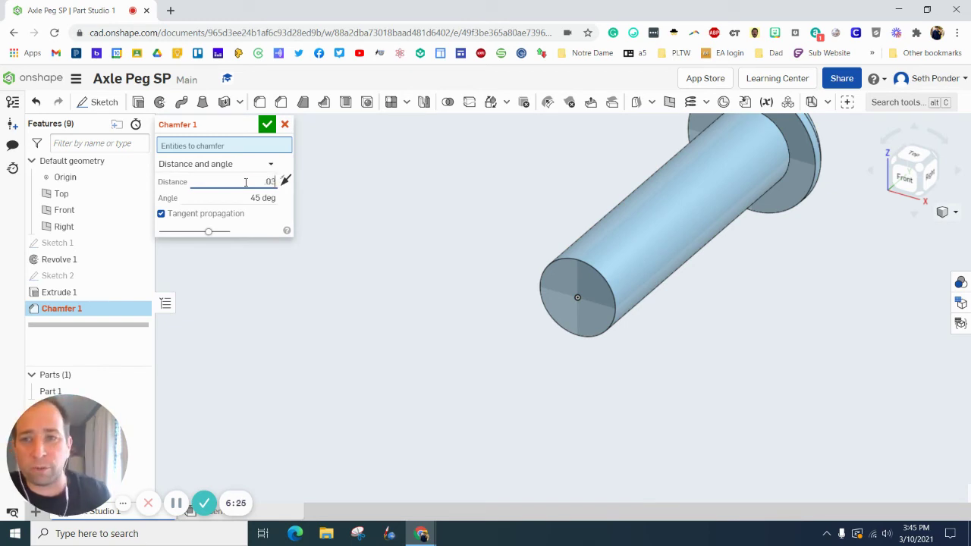
type(".03")
key("Tab")
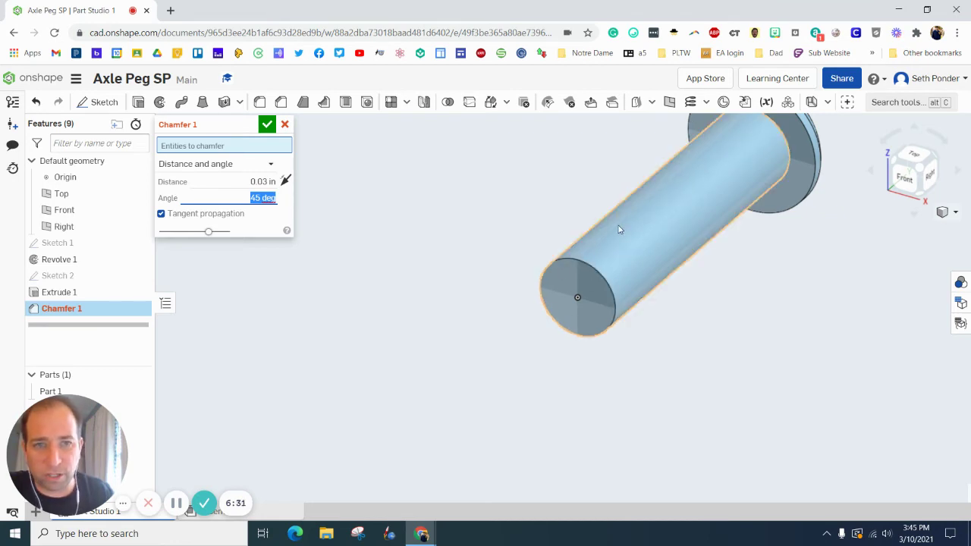
left_click(585, 263)
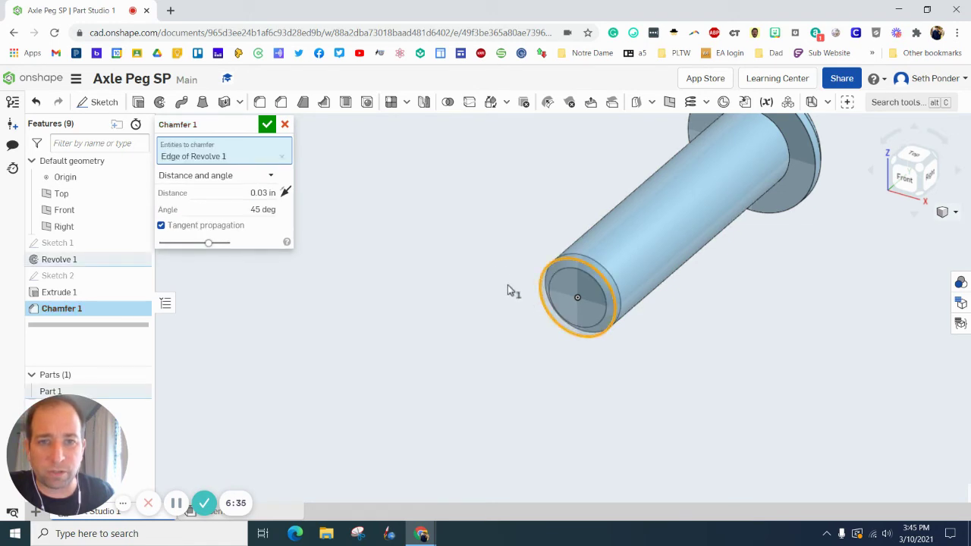
scroll(584, 277, "down", 3)
scroll(584, 278, "up", 5)
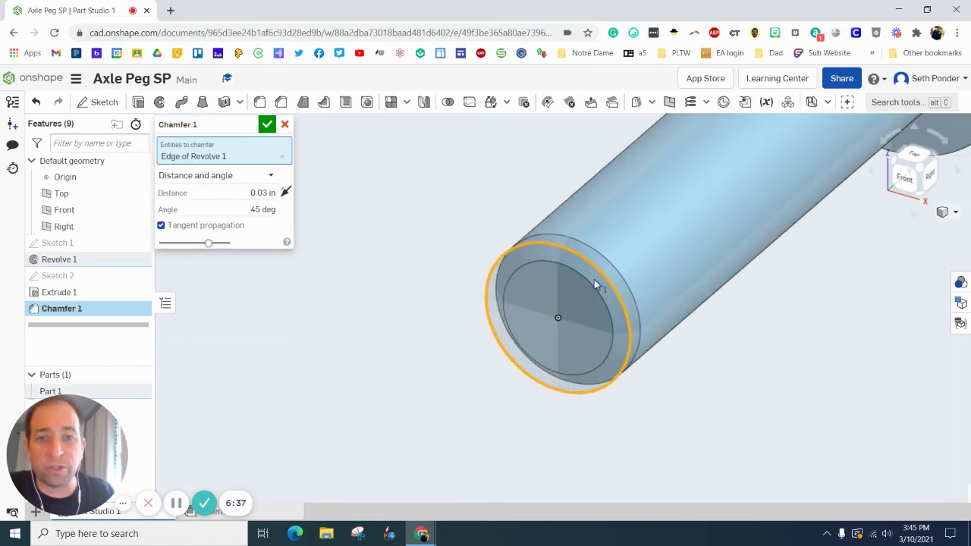
left_click(271, 128)
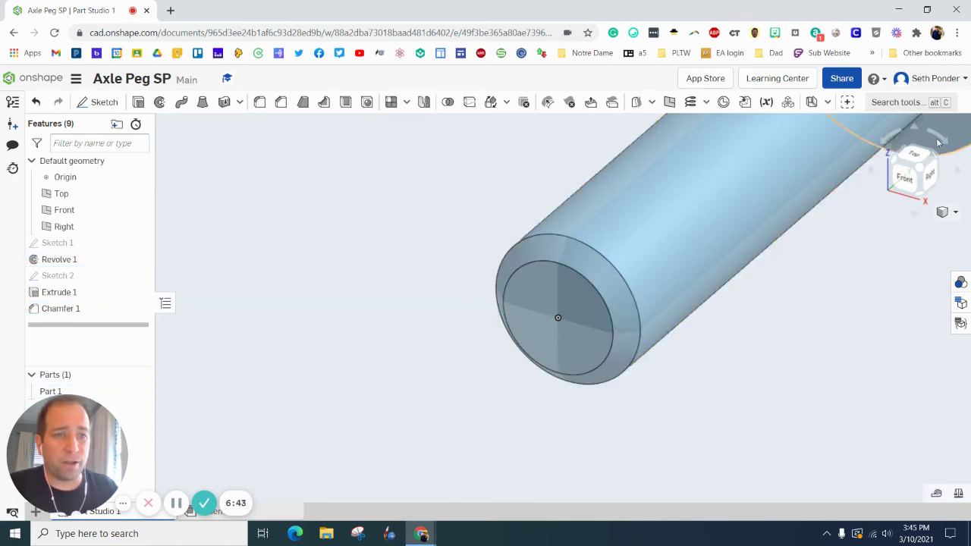
- Switch to the Isometric standard view and zoom in on the peg
left_click(955, 212)
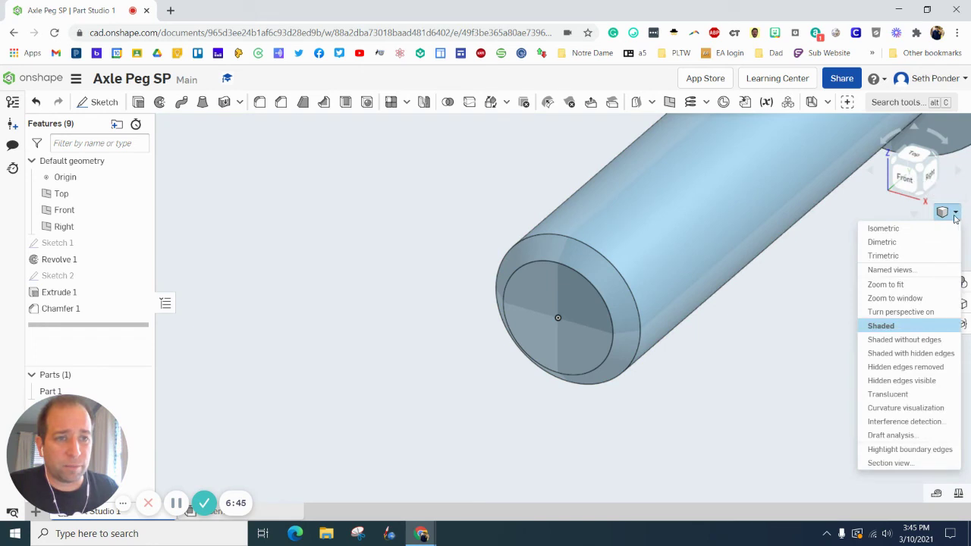
left_click(910, 226)
scroll(587, 313, "up", 3)
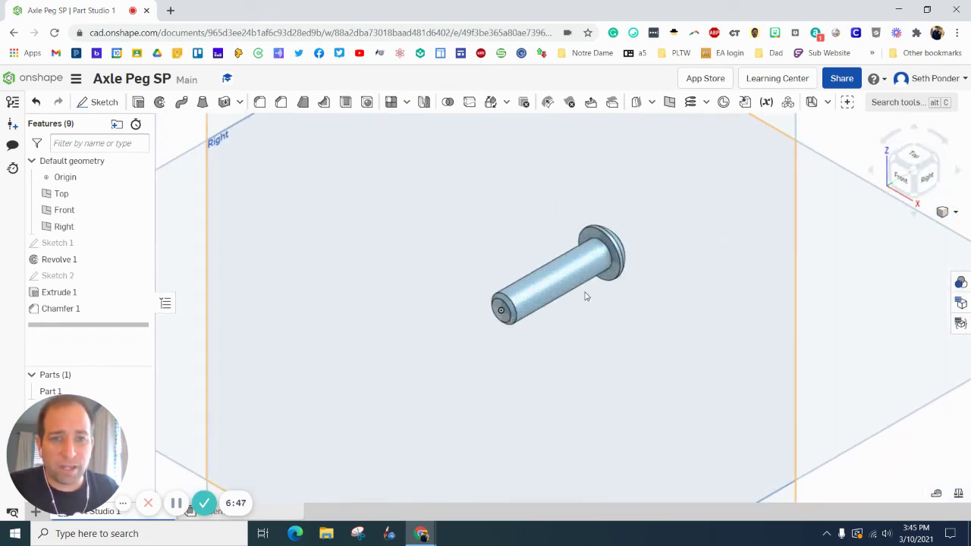
- Start a helix on the shaft's cylindrical face with a 90° start angle
left_click(690, 104)
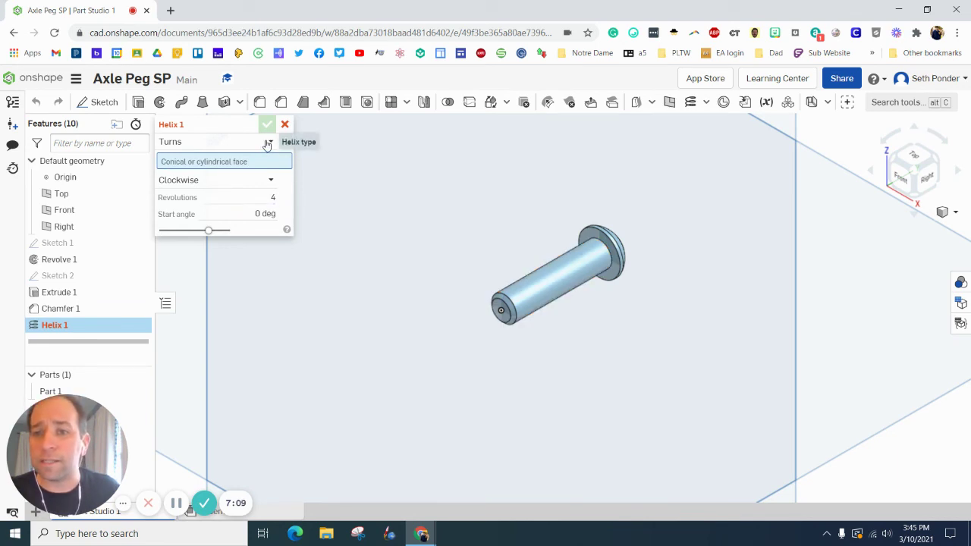
left_click(554, 285)
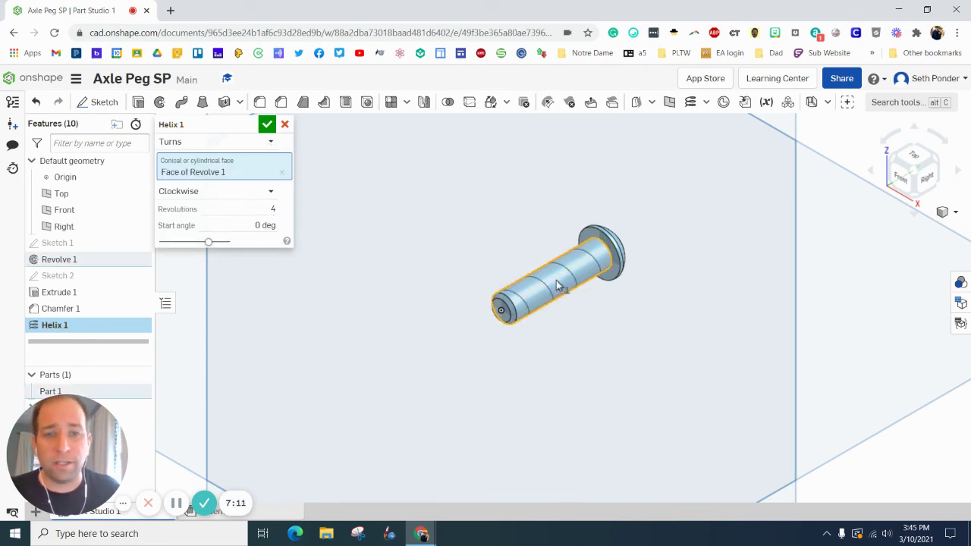
left_click(252, 209)
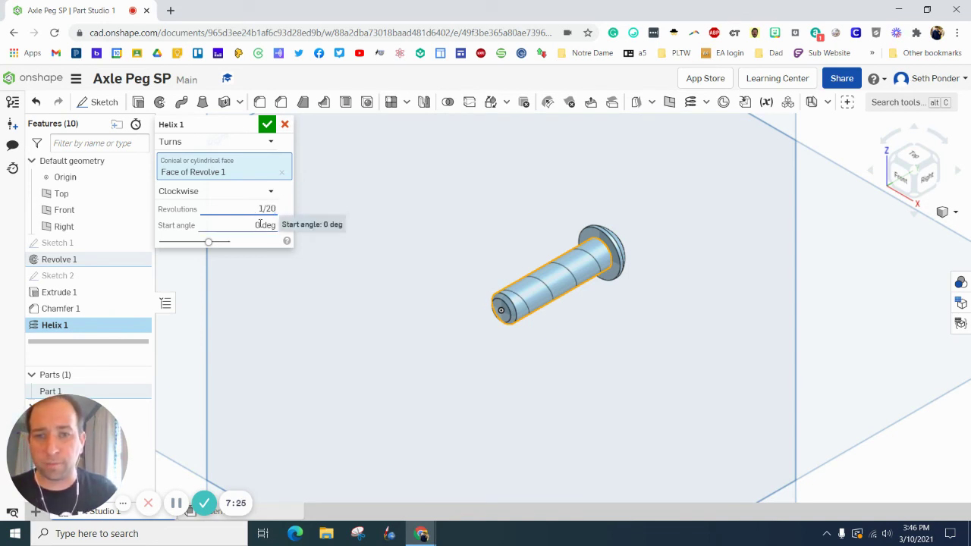
left_click(219, 225)
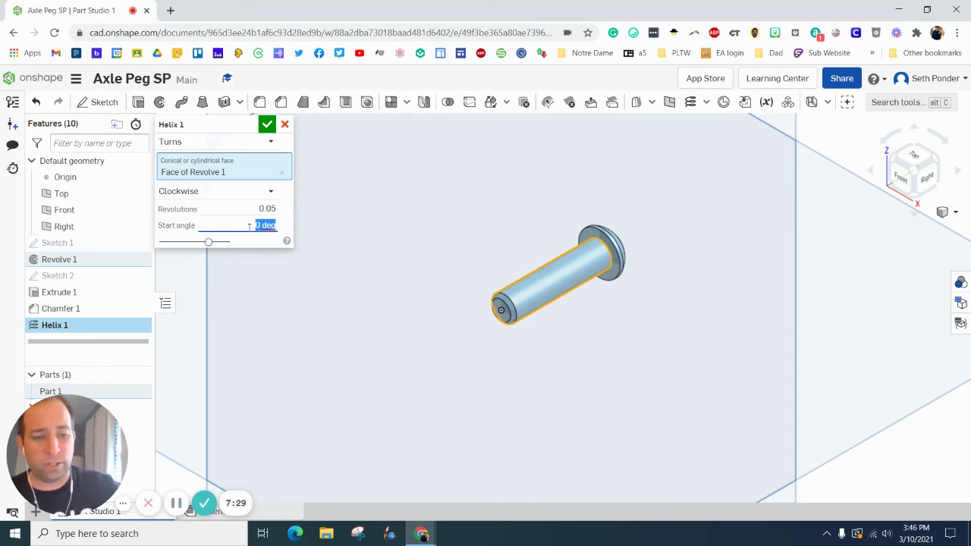
type("90")
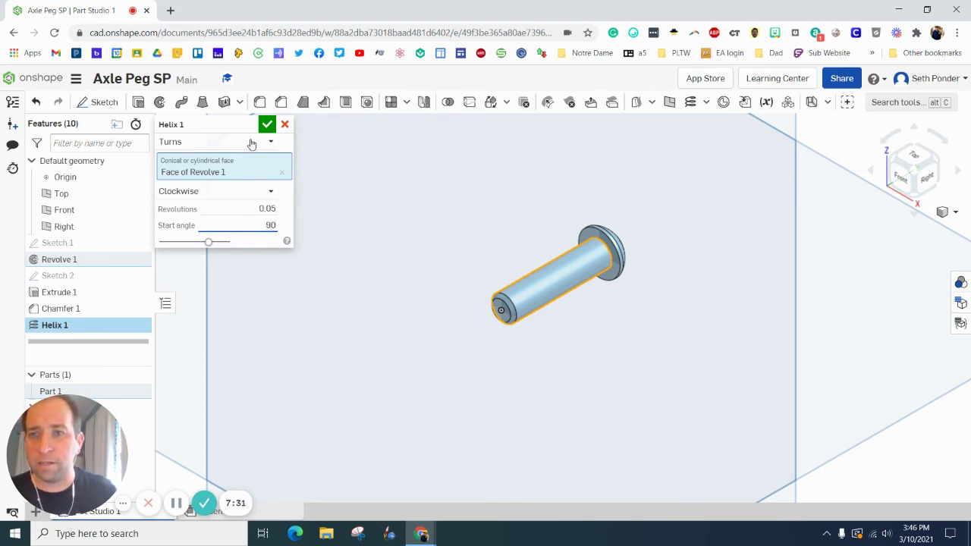
- Define the helix by pitch, enter 1/20 (0.05 in) helical pitch, and accept it
left_click(273, 143)
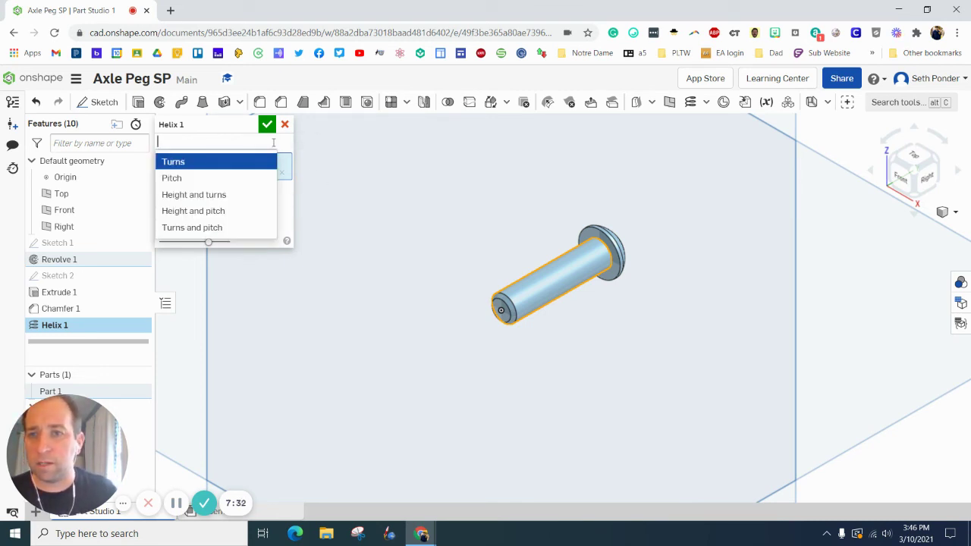
left_click(226, 178)
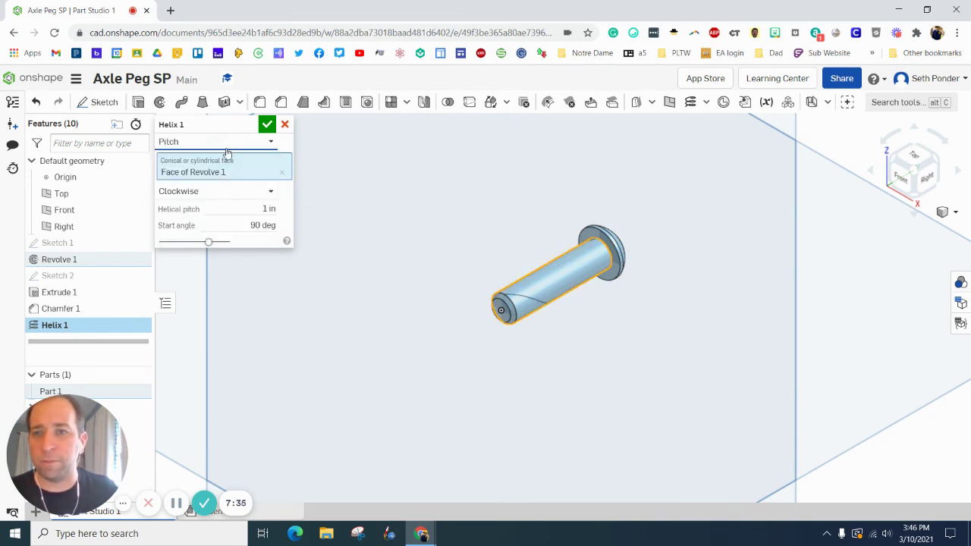
left_click(266, 141)
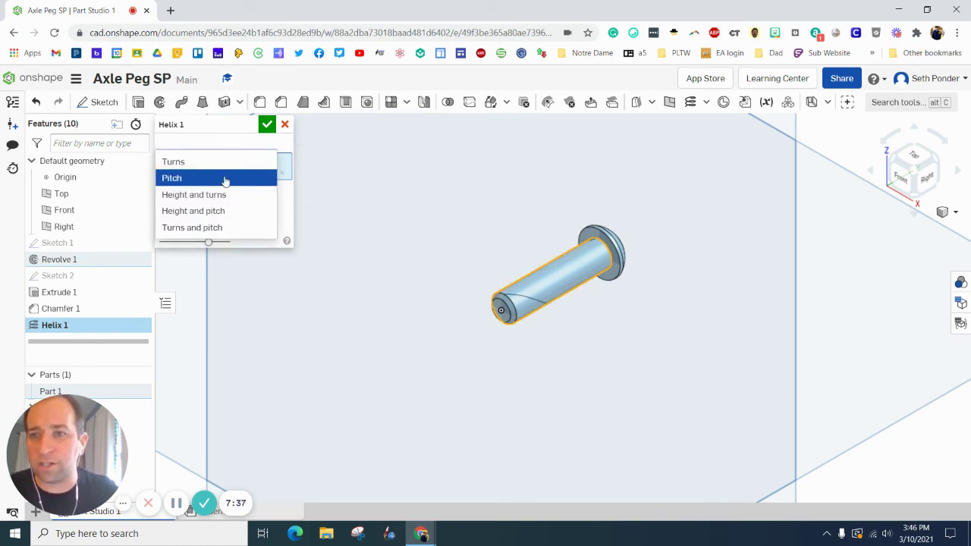
left_click(238, 178)
left_click(249, 210)
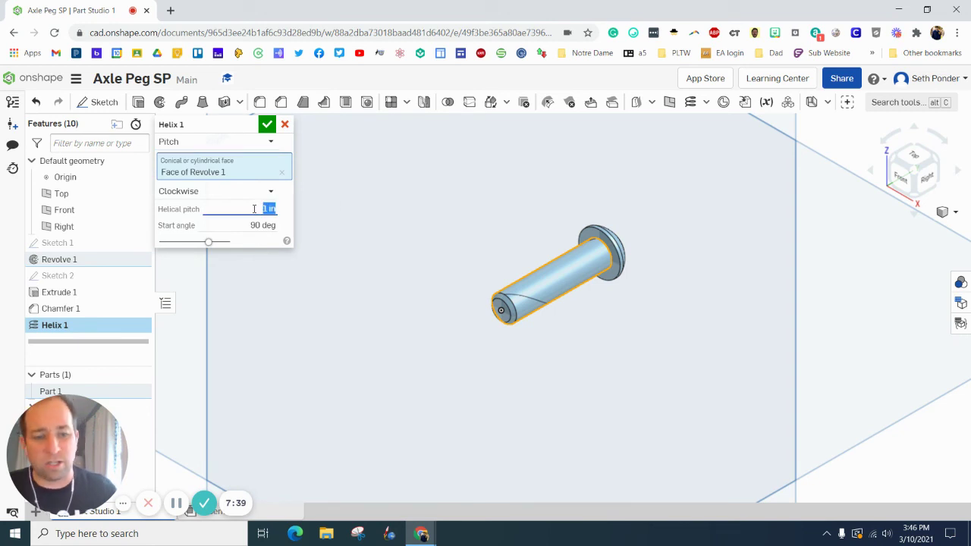
type("1/20")
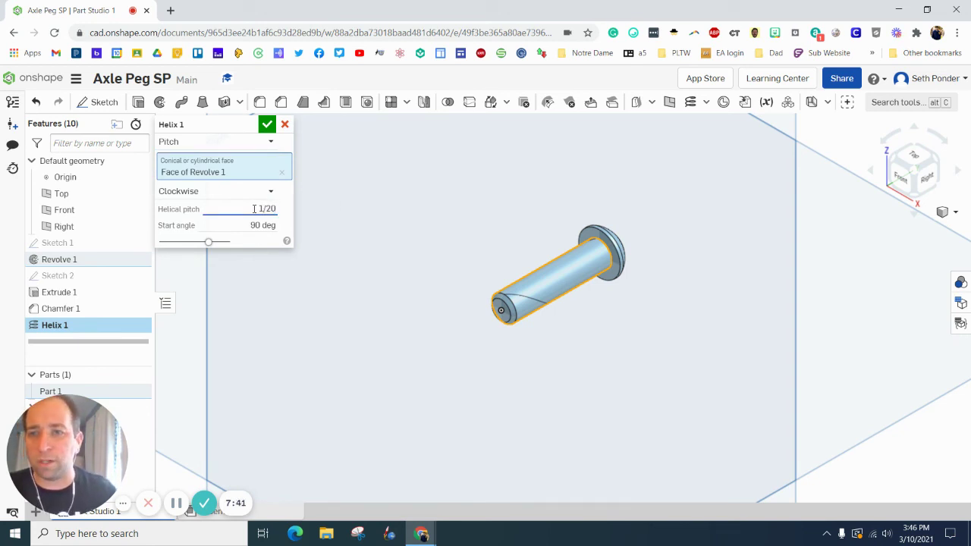
key("Tab")
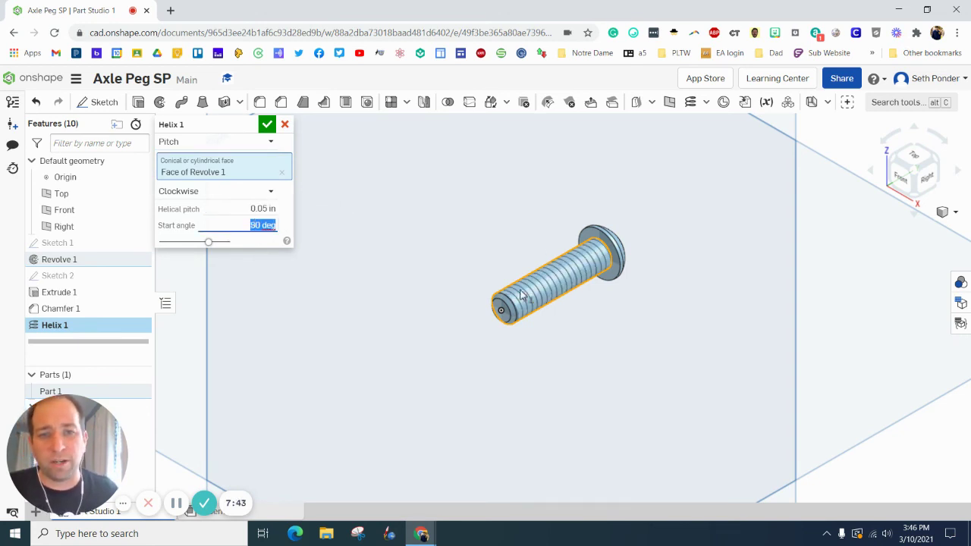
left_click(267, 125)
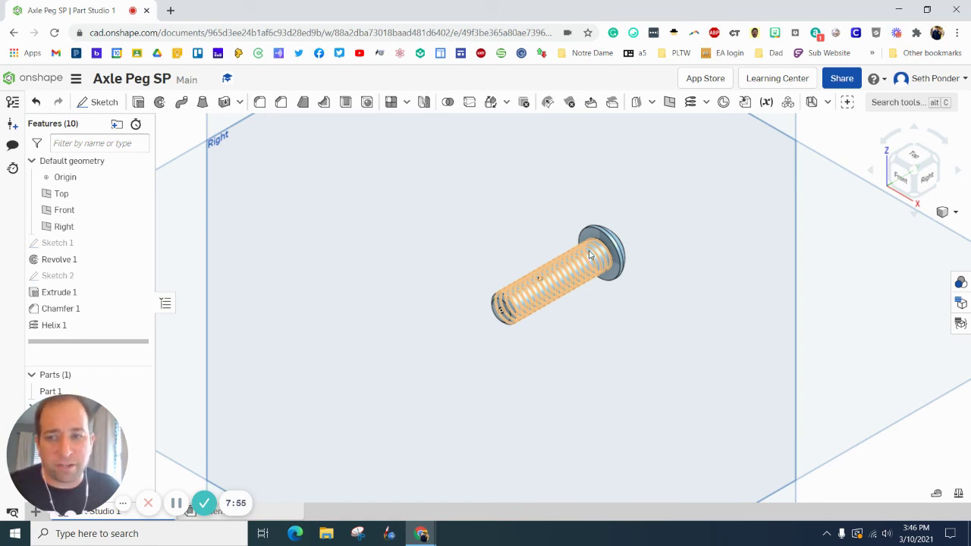
left_click(902, 178)
left_click(899, 169)
left_click(887, 186)
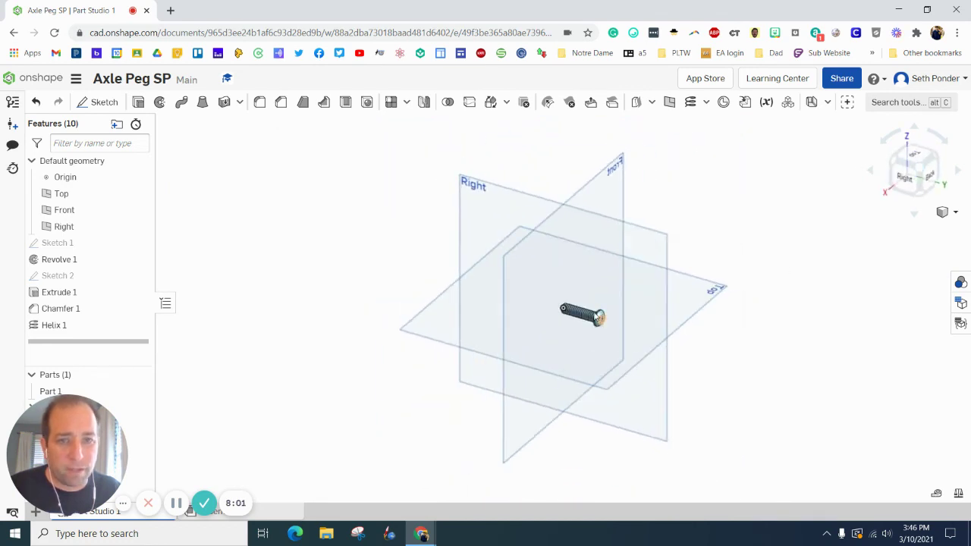
scroll(565, 317, "up", 5)
scroll(584, 313, "up", 3)
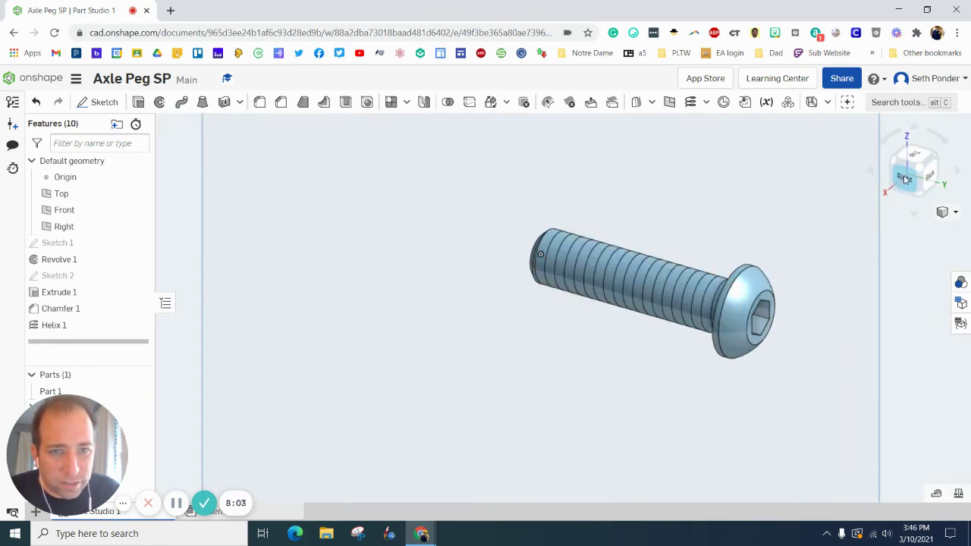
left_click(904, 178)
scroll(592, 303, "up", 6)
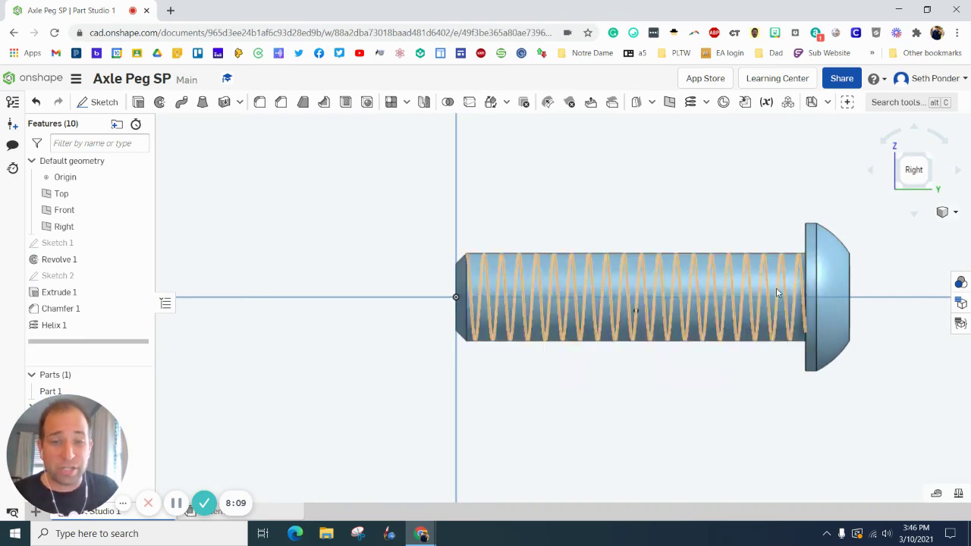
left_click(953, 212)
left_click(937, 226)
scroll(585, 311, "up", 5)
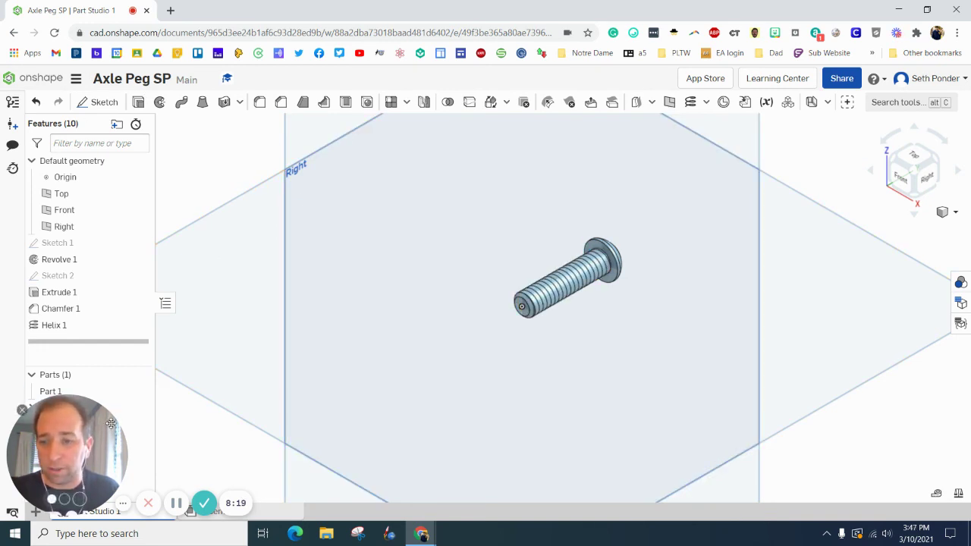
- Search the material library for ABS and assign it to Part 1
left_click_drag(115, 413, 193, 410)
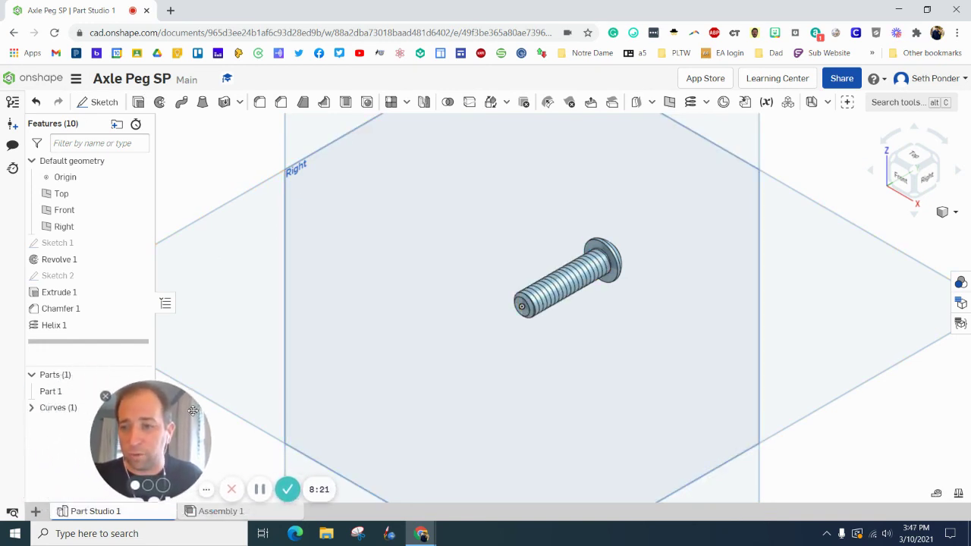
right_click(57, 400)
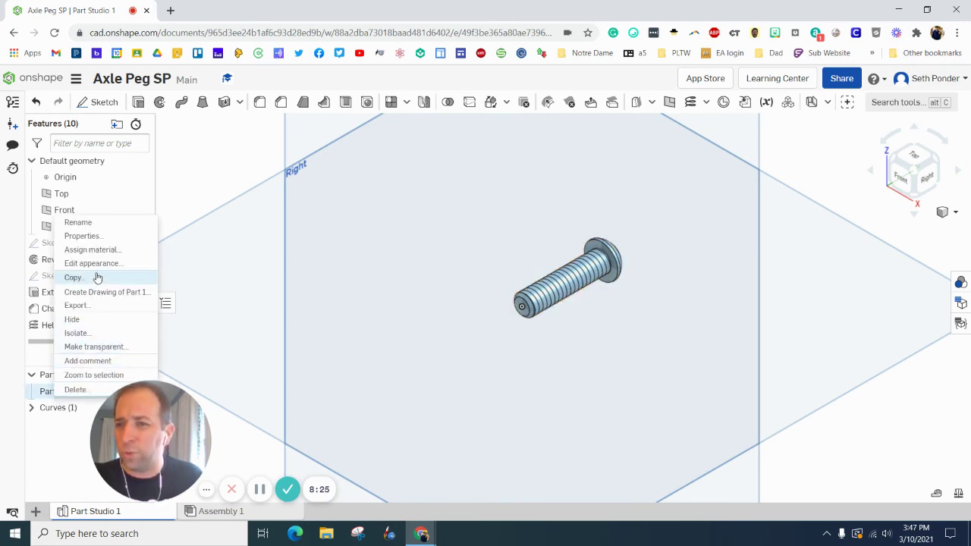
left_click(91, 250)
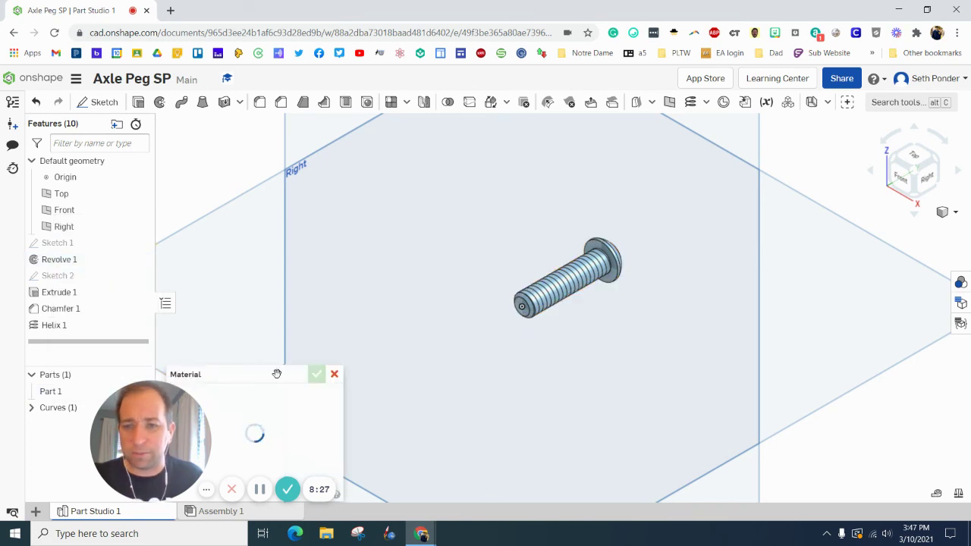
left_click_drag(277, 372, 333, 174)
left_click(295, 240)
type("ABS")
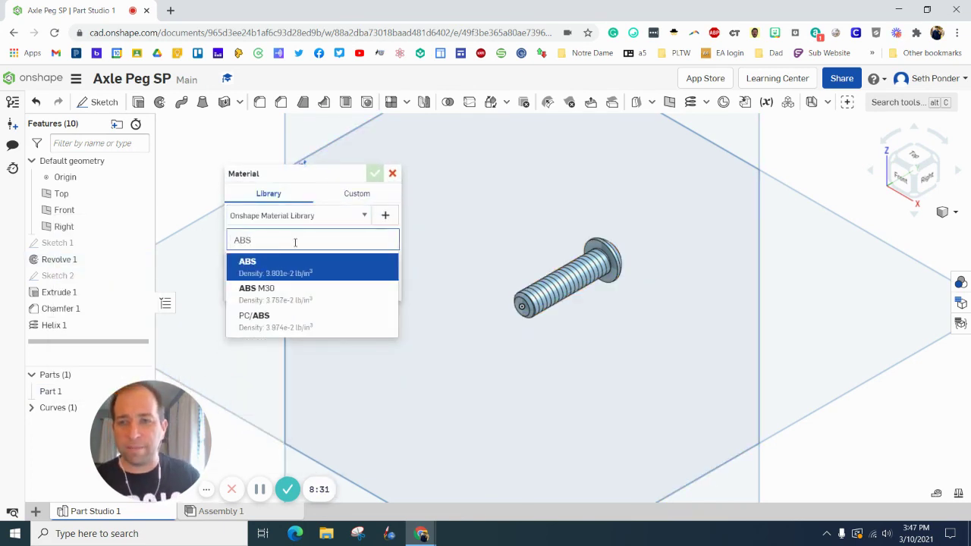
left_click(262, 271)
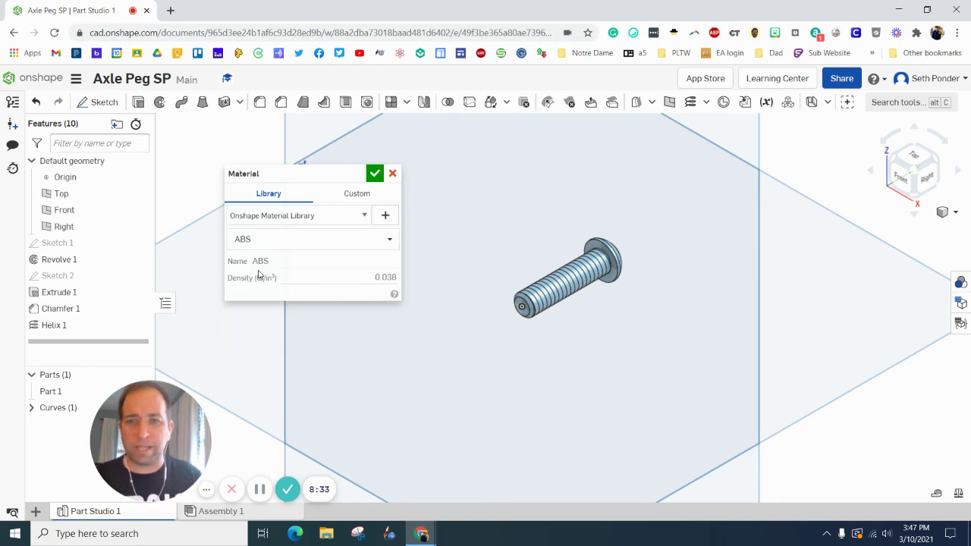
left_click(374, 174)
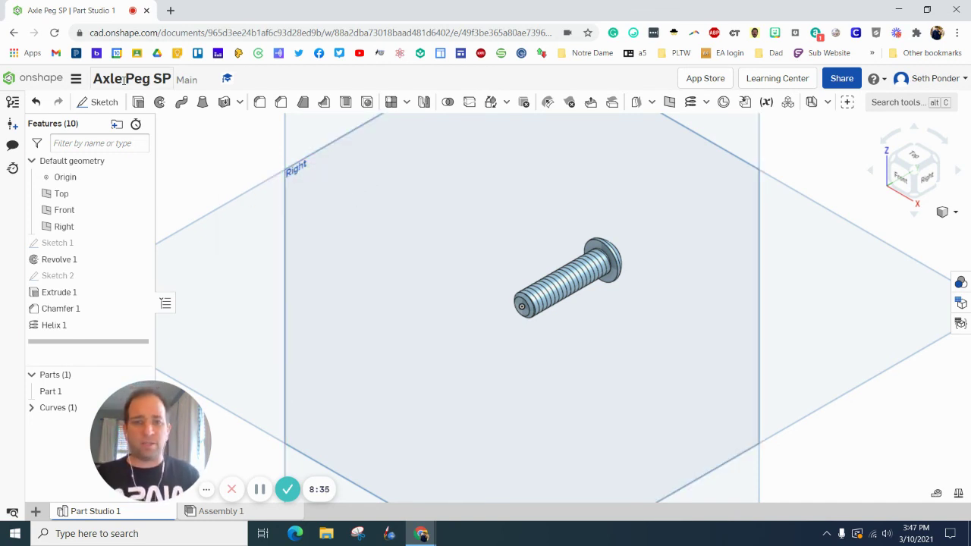